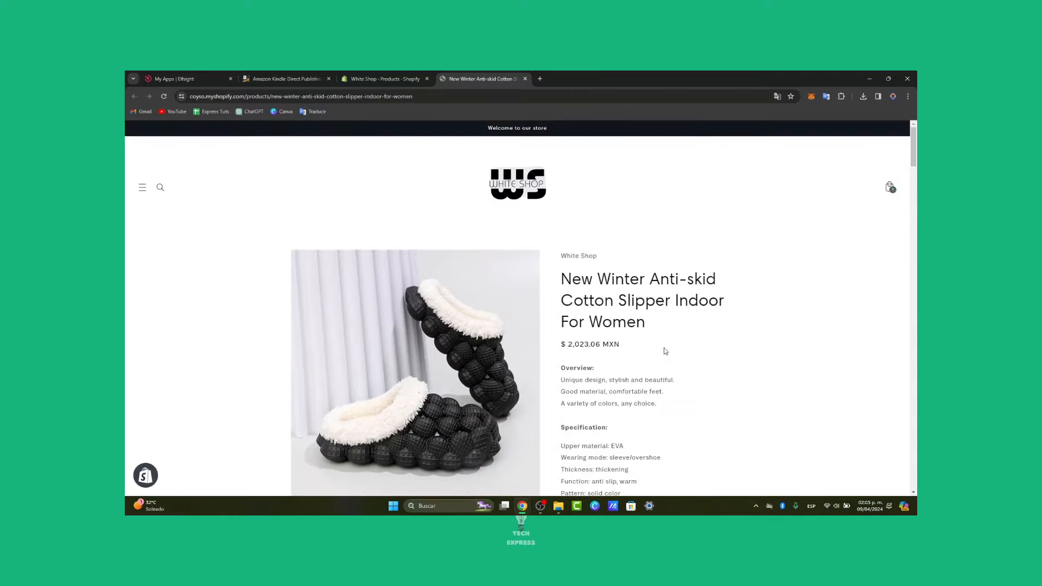
- Switch to the Shopify products page and search the apps for "alibba", continuing to the Shopify App Store results
click(397, 79)
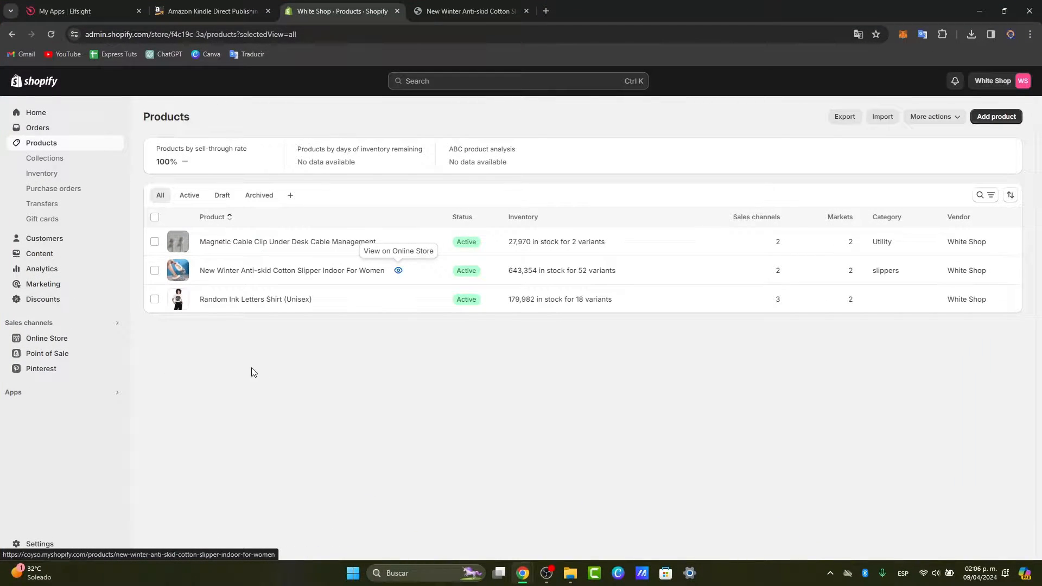
click(60, 392)
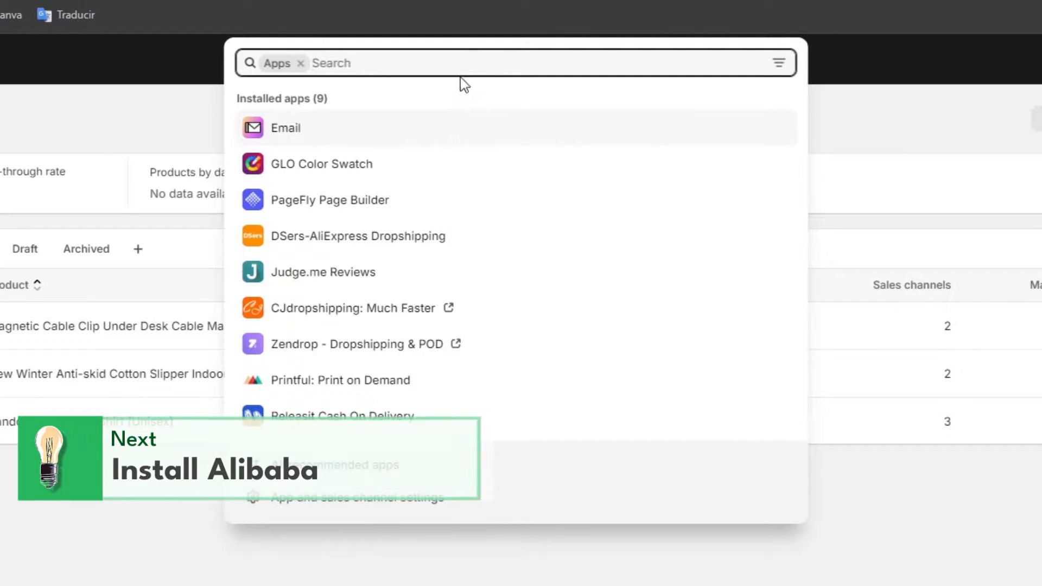
text(alibaba)
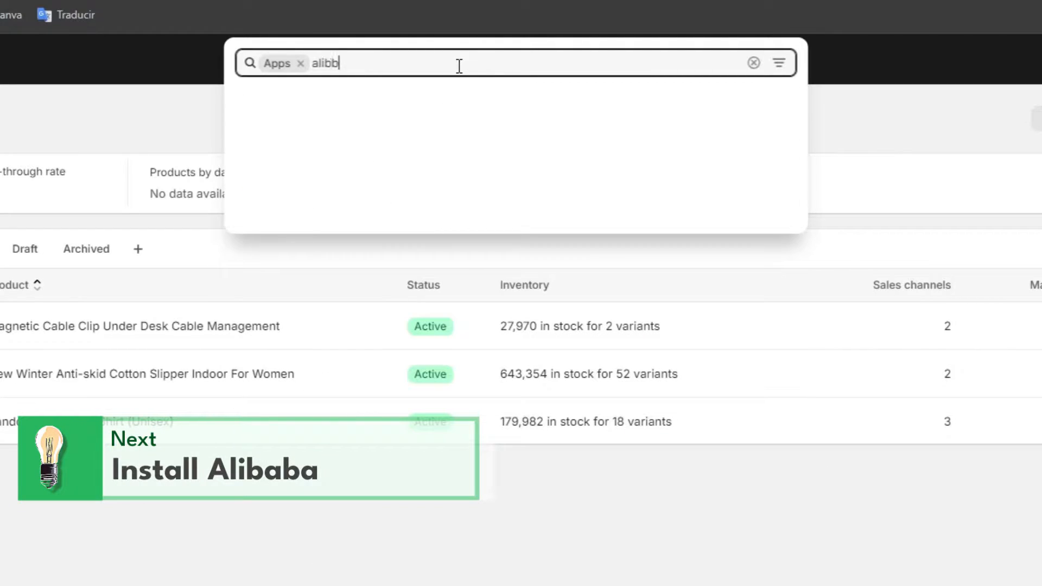
key(Return)
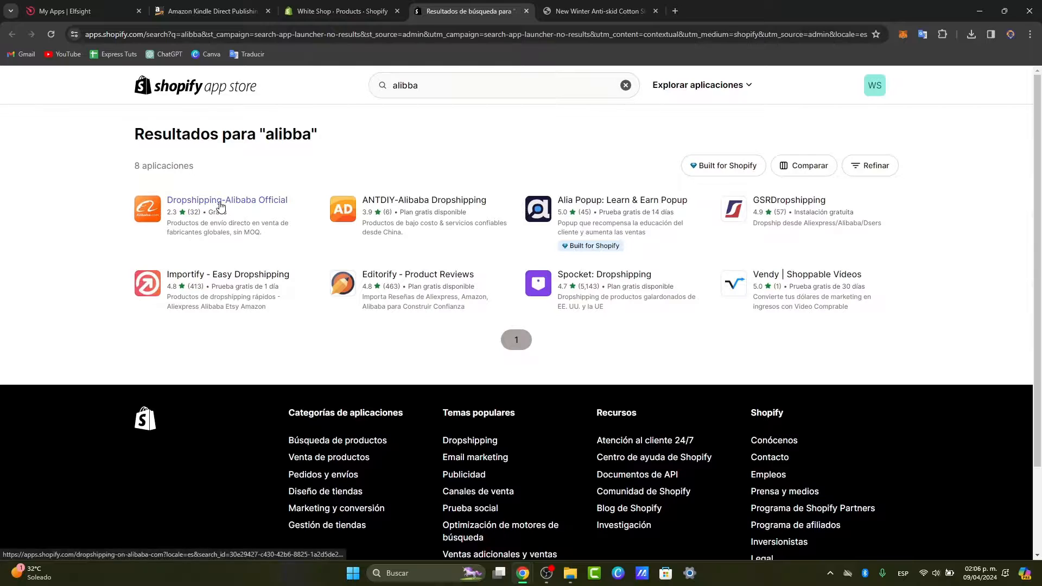
- Install the Dropshipping-Alibaba Official app on the White Shop store and grant it the requested access
click(220, 205)
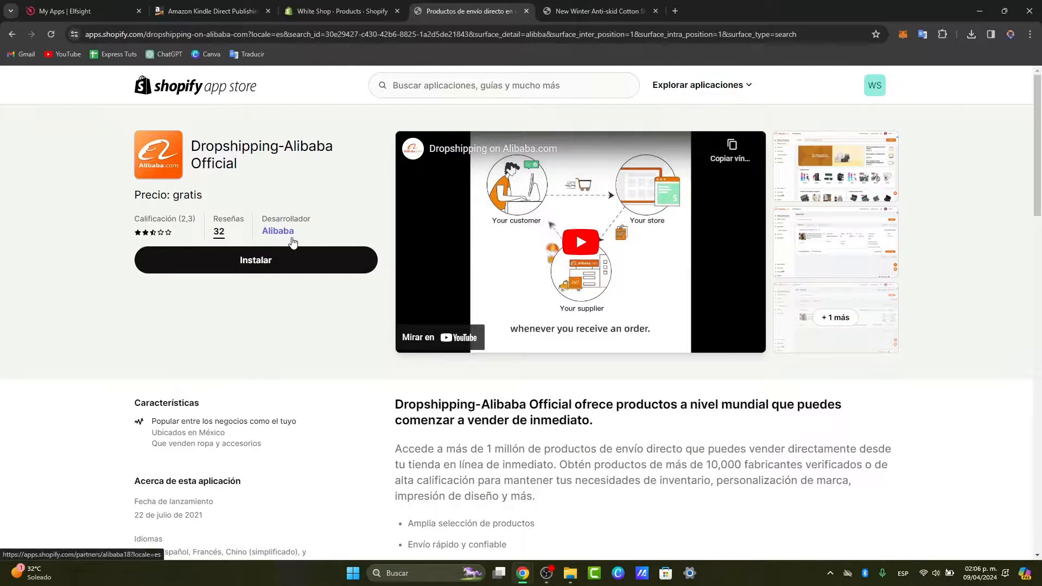
click(270, 261)
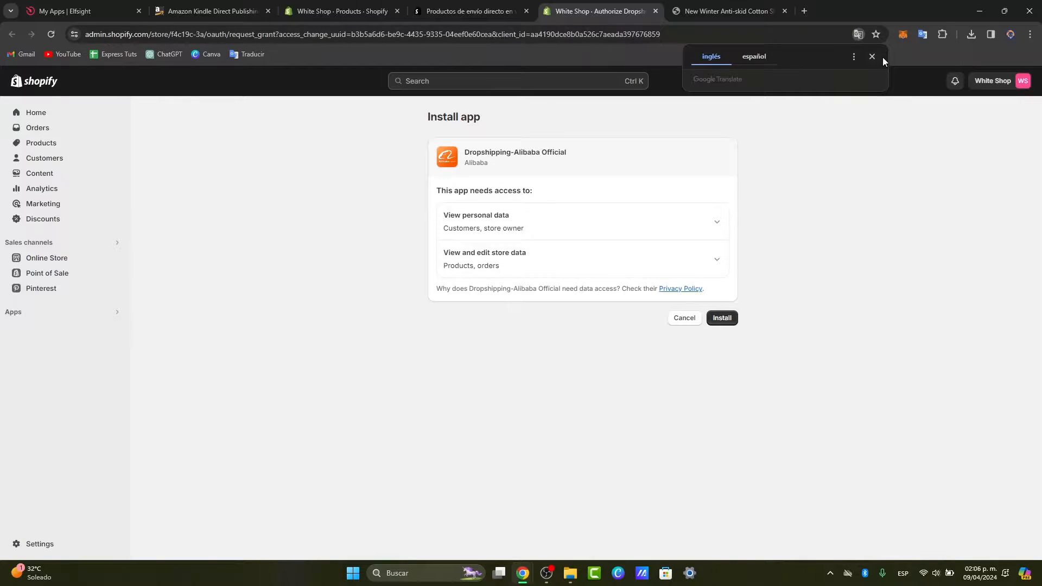
click(725, 321)
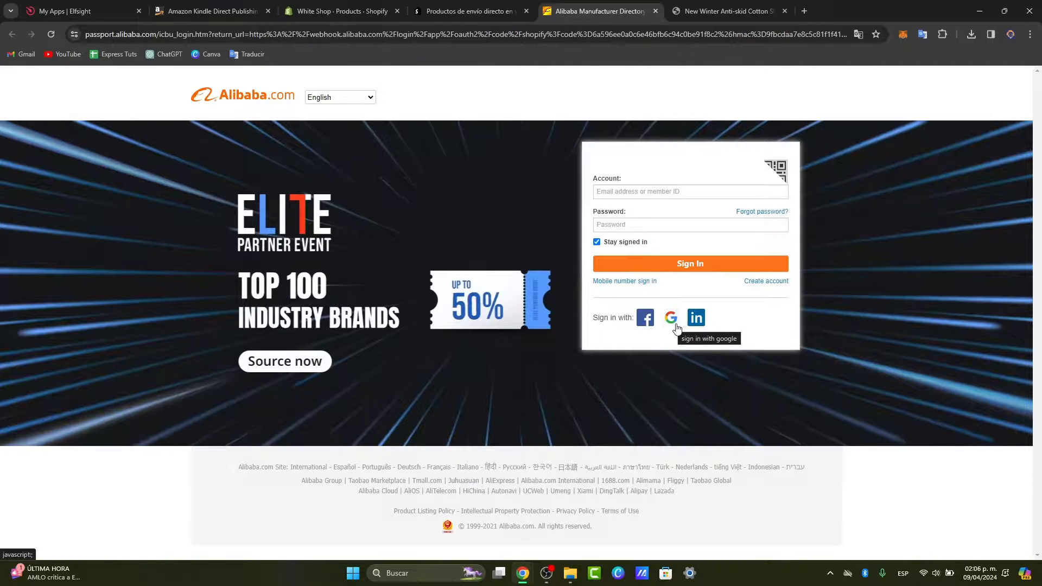
- Create an Alibaba.com account, then dismiss the browser's password-saving prompt and the dropshipping welcome video
click(781, 281)
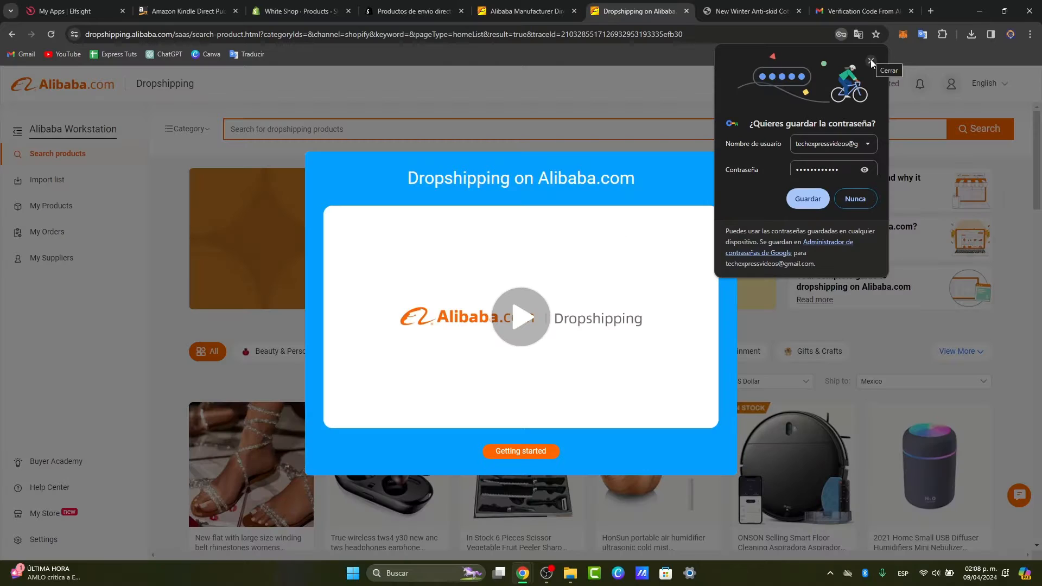
click(870, 60)
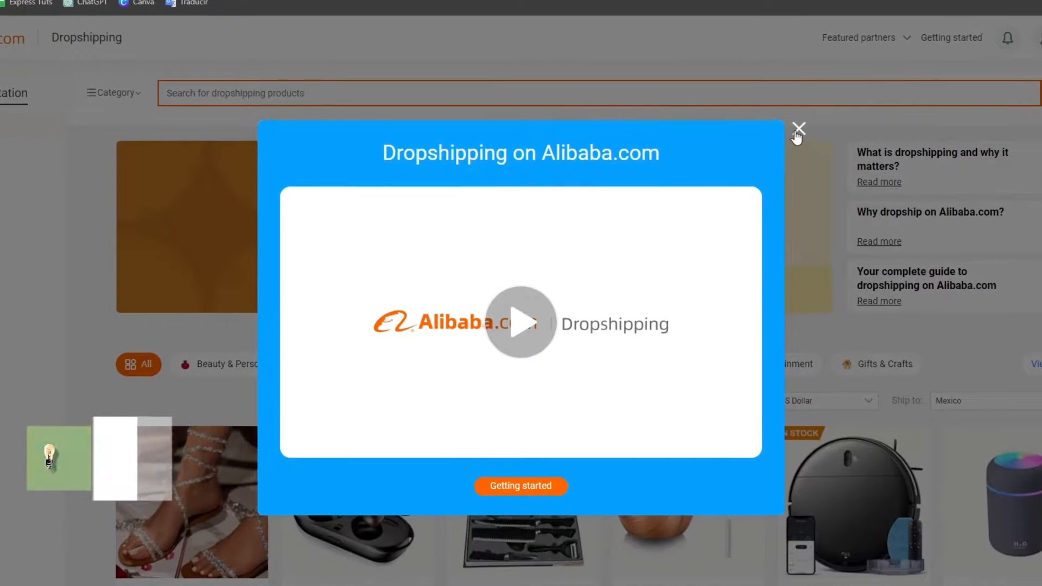
click(749, 158)
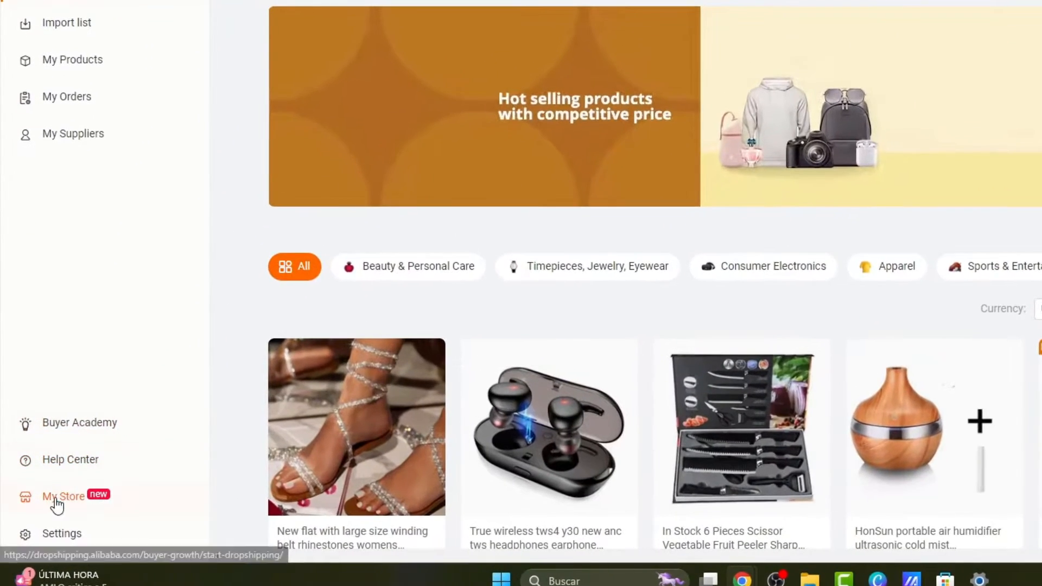
- Open the store management page and check the connected store's name, email, URL and other details
click(56, 504)
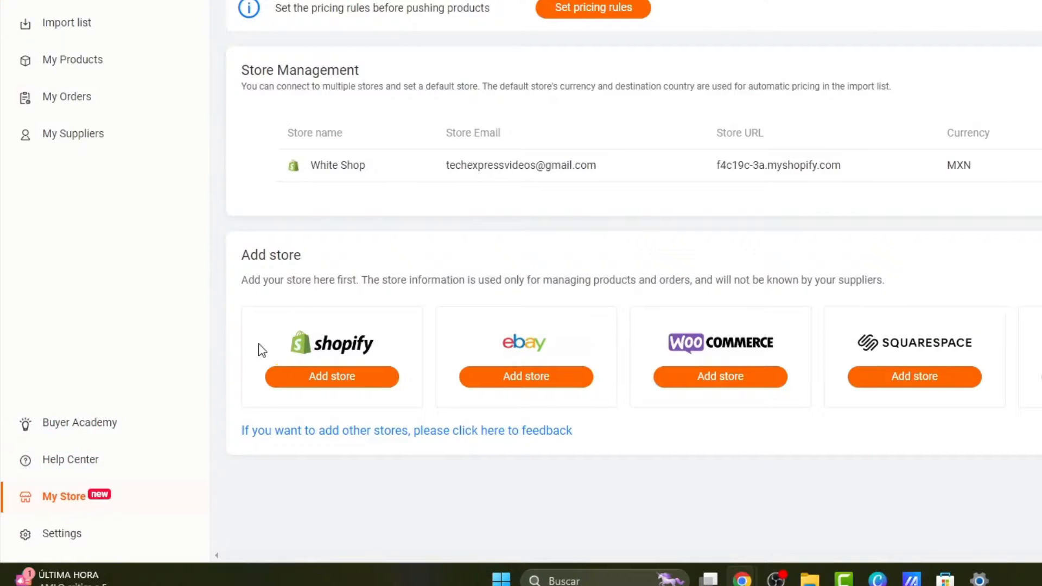
drag(311, 166, 372, 177)
drag(445, 165, 602, 165)
drag(717, 166, 947, 156)
click(1041, 169)
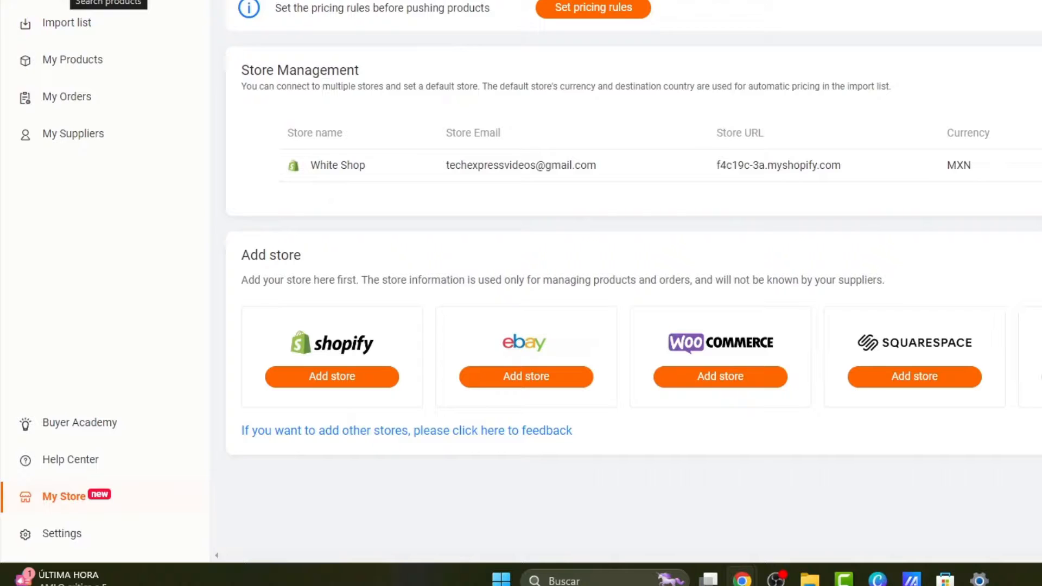
- Go to the Alibaba.com home page and open the top-ranked product under Walking Style Shoes
click(64, 3)
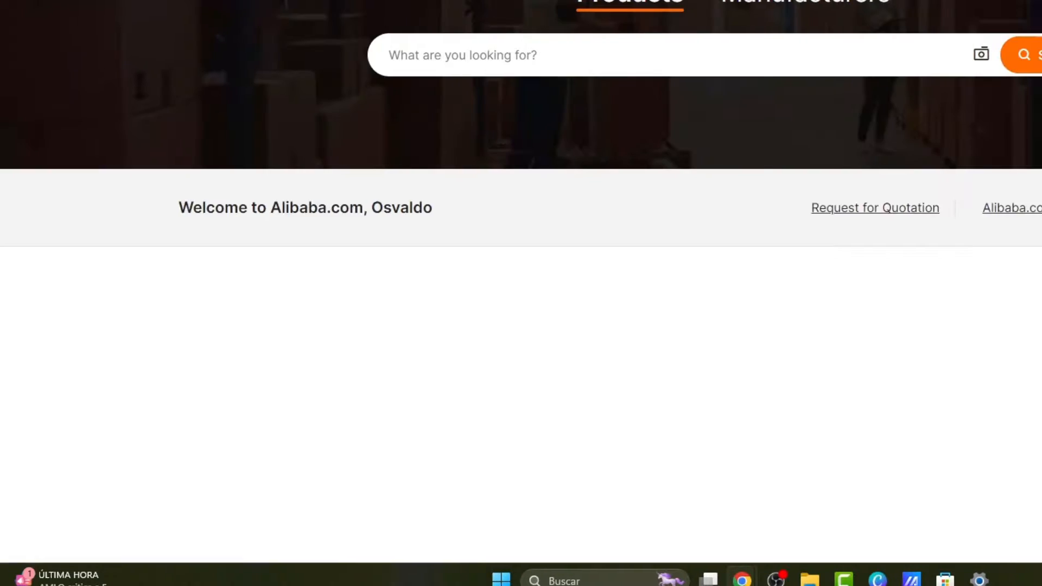
scroll(849, 128, down, 10)
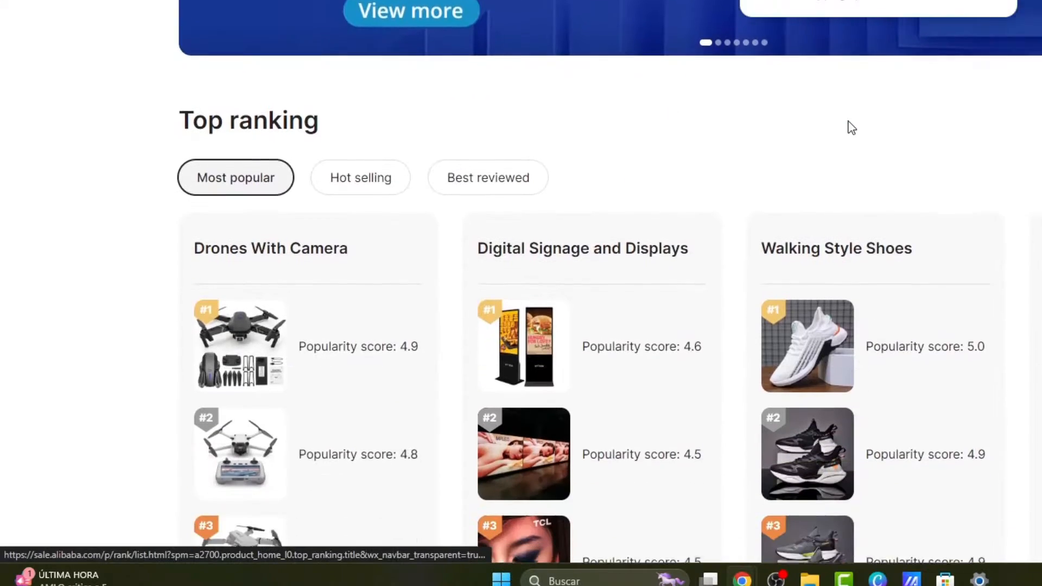
scroll(851, 182, up, 8)
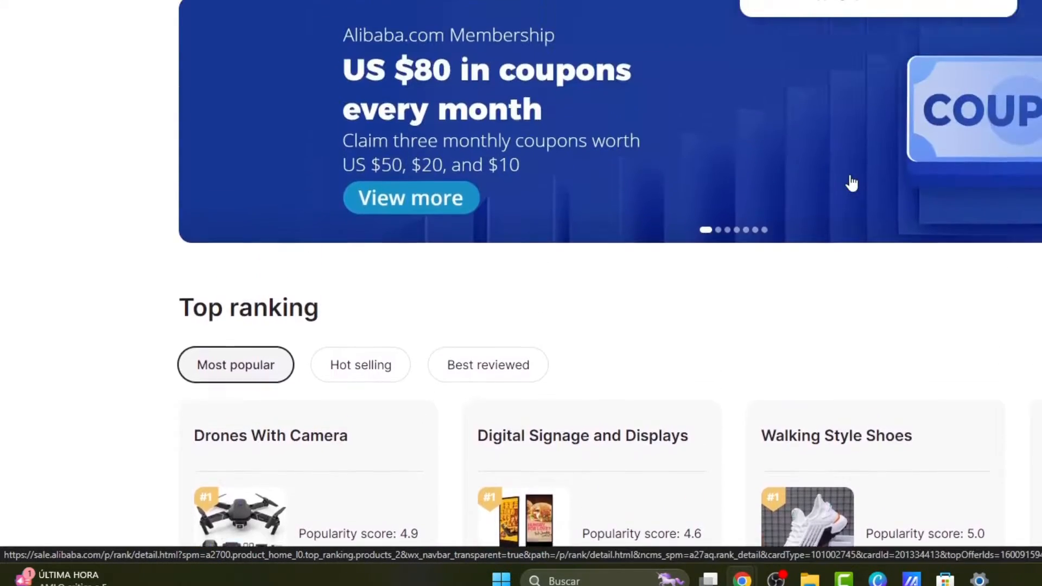
scroll(852, 183, down, 8)
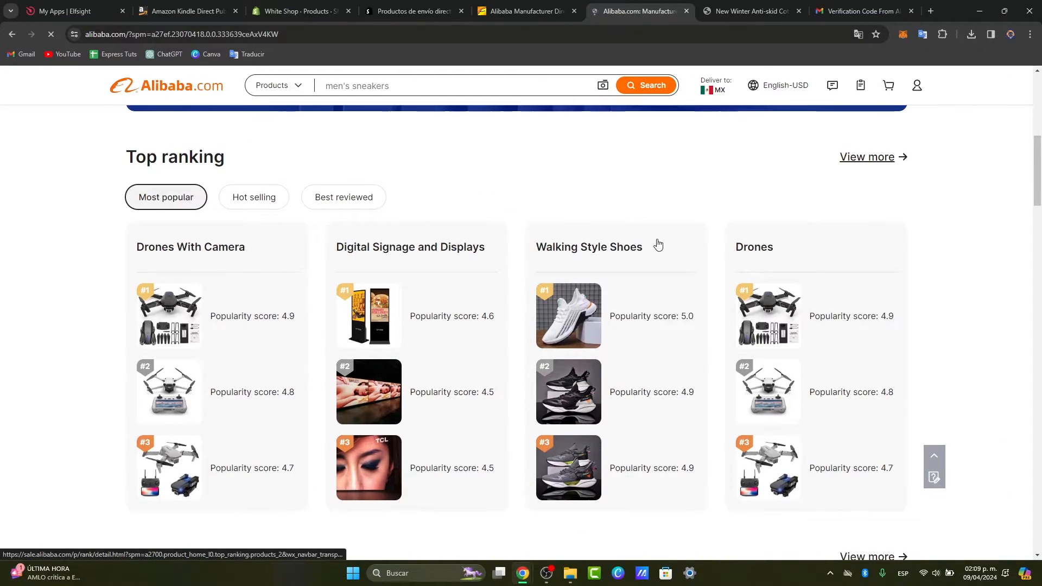
click(614, 313)
- Browse the dropshipping product catalogue and compare it with the Hongyan Men's shoes product page
scroll(672, 312, down, 3)
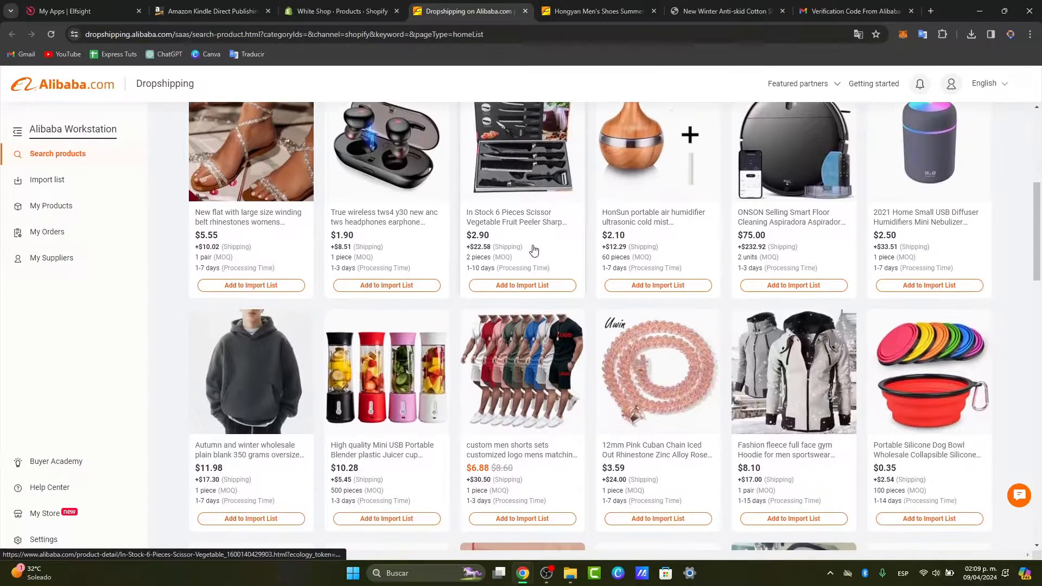
scroll(533, 249, down, 5)
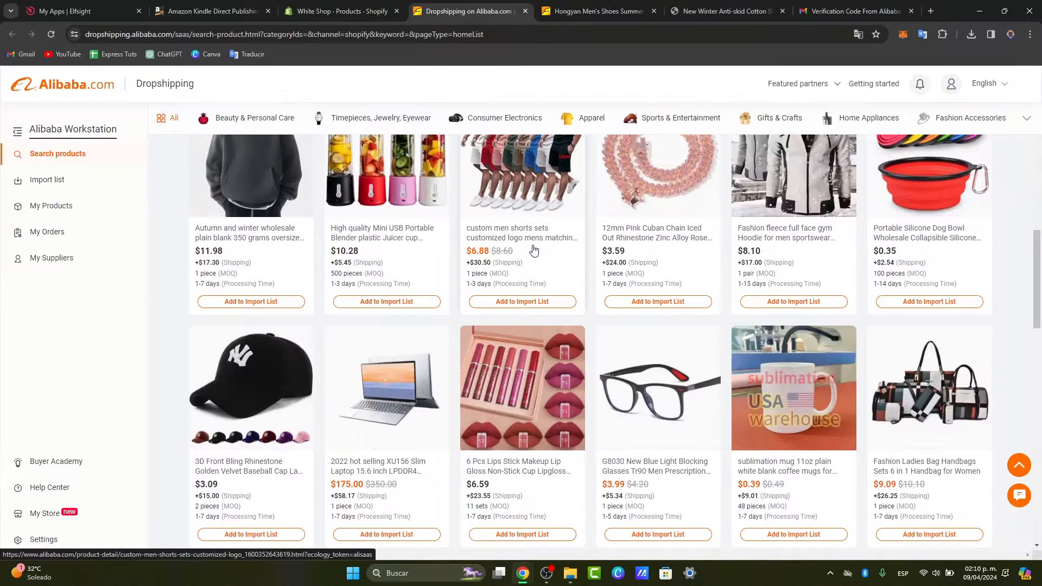
click(597, 10)
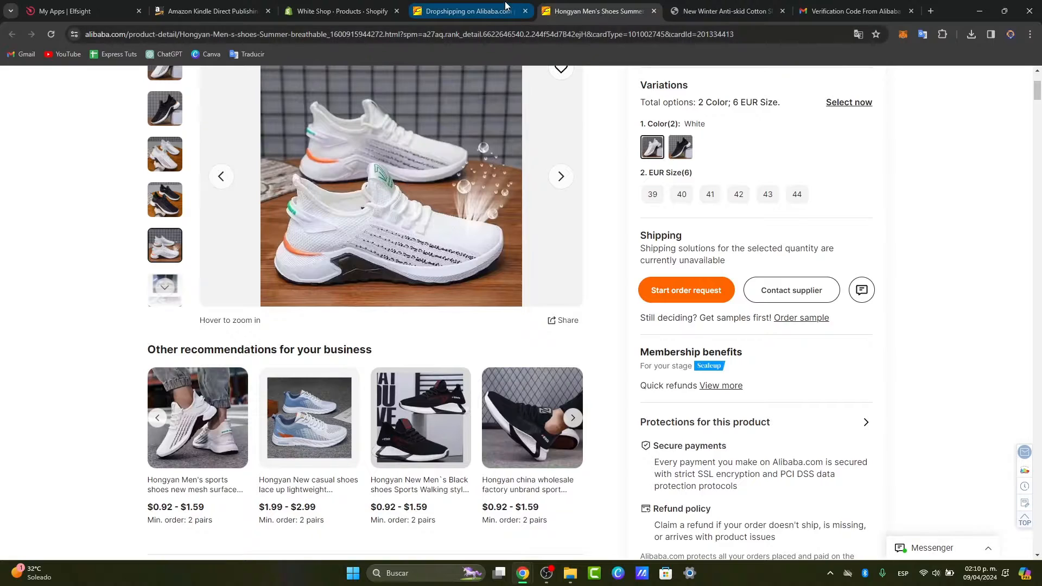
click(473, 11)
scroll(654, 220, down, 4)
scroll(657, 221, up, 12)
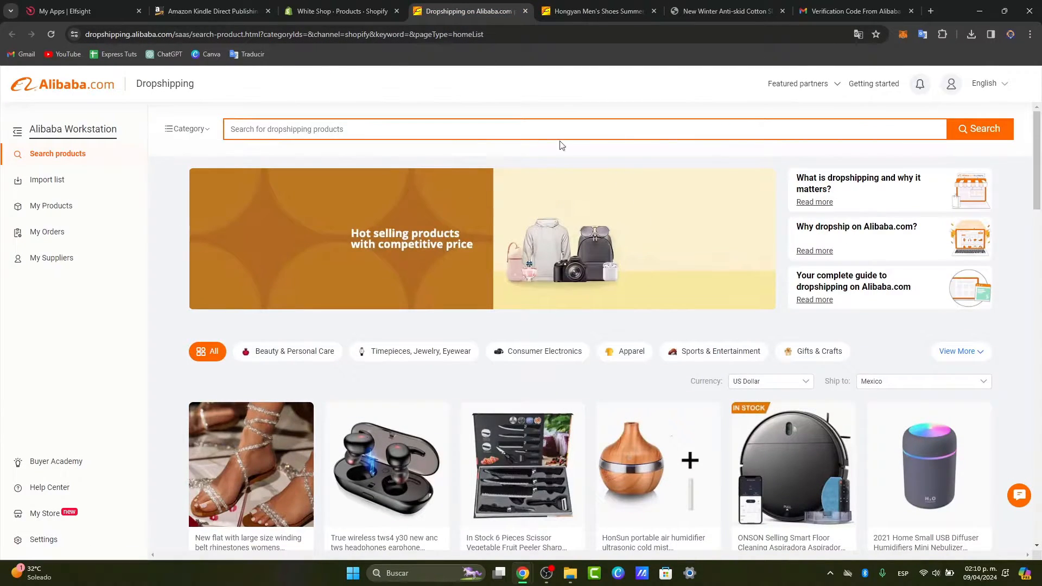
- Copy the Hongyan Men's shoes product title and search for it in the dropshipping catalogue
click(598, 11)
scroll(773, 211, up, 3)
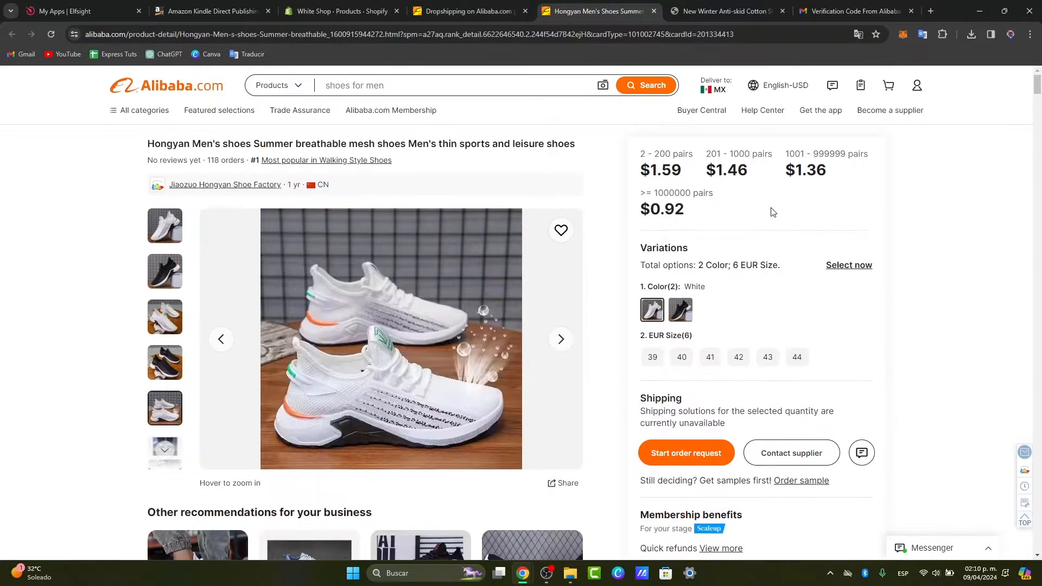
triple_click(513, 142)
key(ctrl+c)
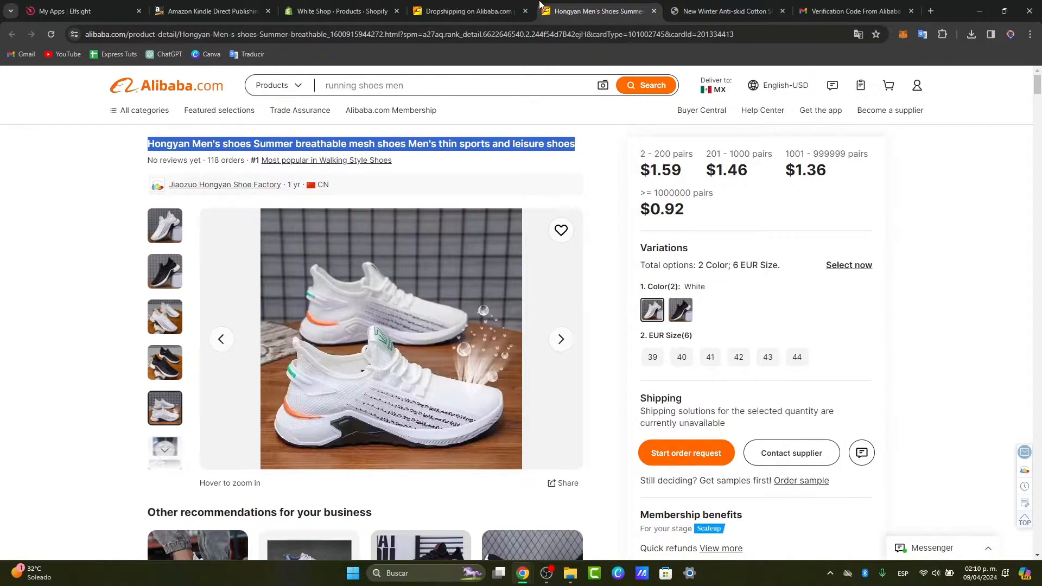
click(471, 11)
key(ctrl+v)
click(966, 123)
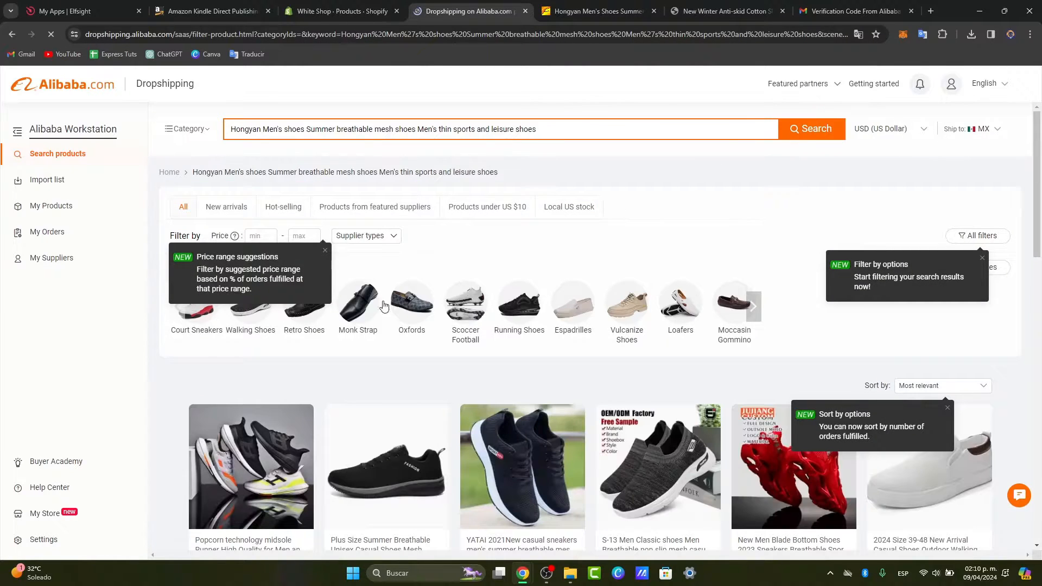
- Dismiss the price range tip and add the Plus Size Summer, YATAI 2021 and 2024 Size 39-48 shoes to the import list
click(325, 250)
scroll(481, 285, down, 1)
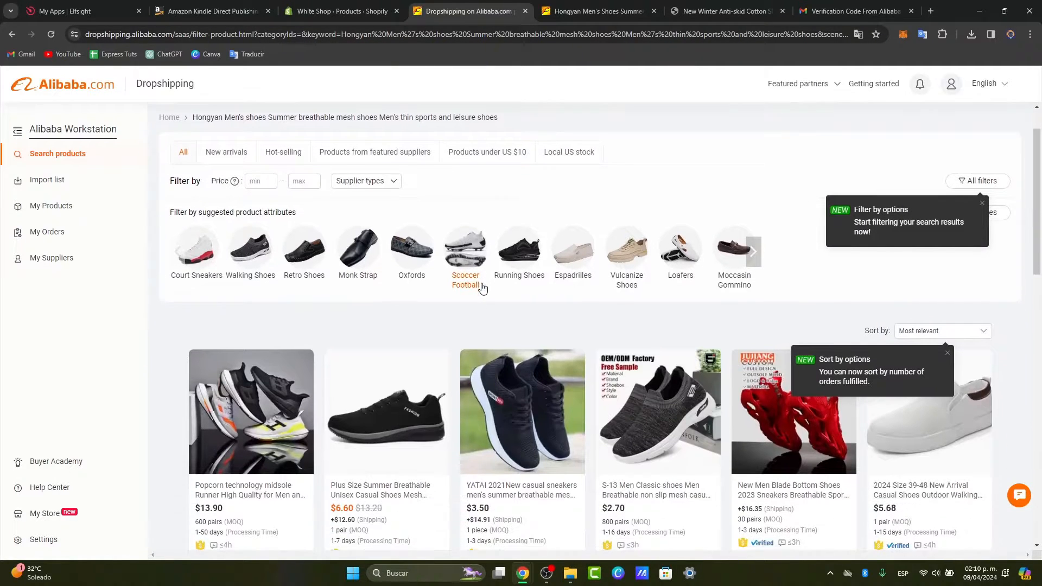
scroll(480, 287, down, 1)
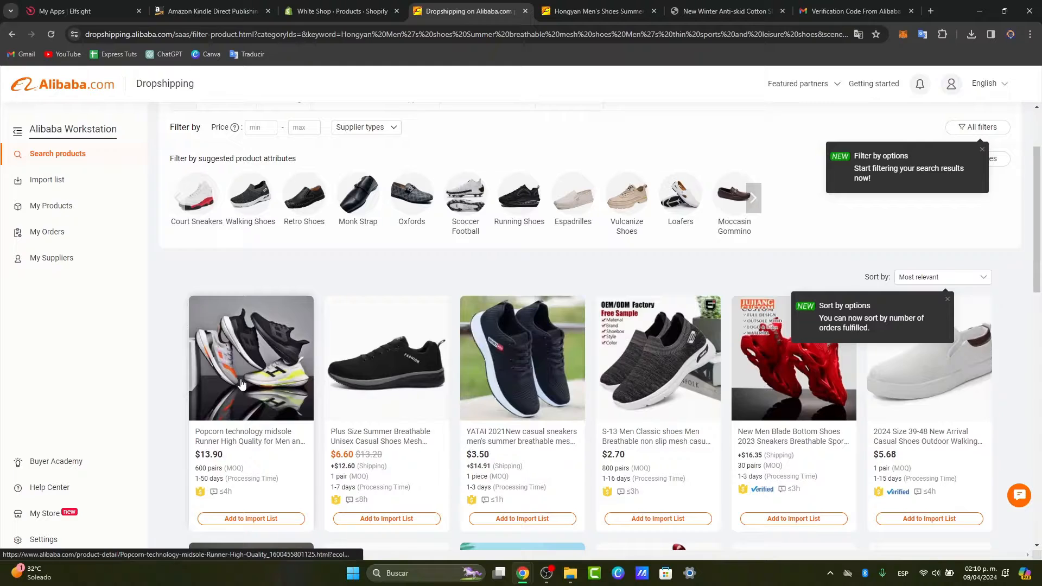
scroll(242, 384, down, 1)
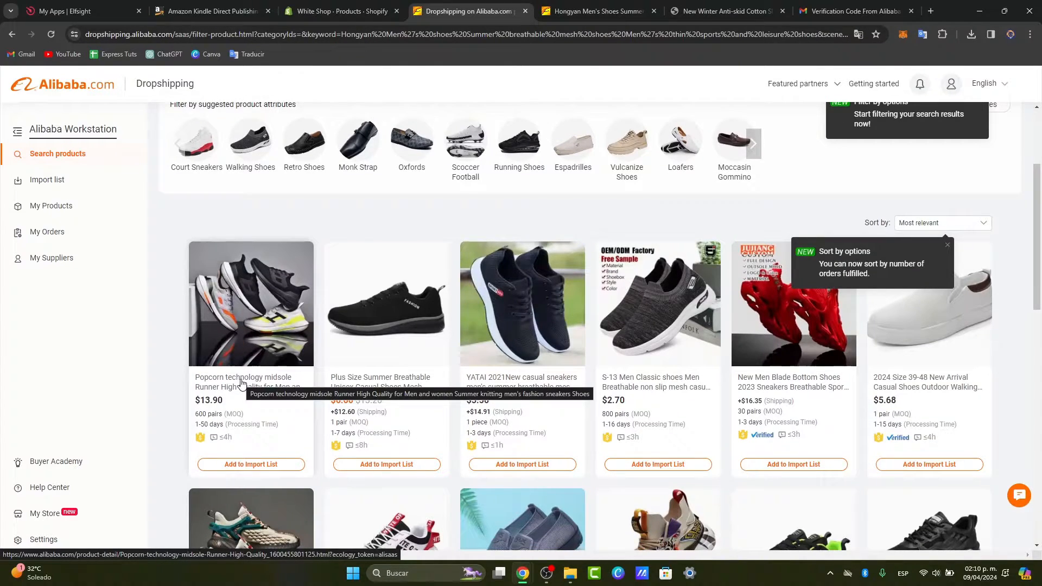
scroll(242, 385, down, 3)
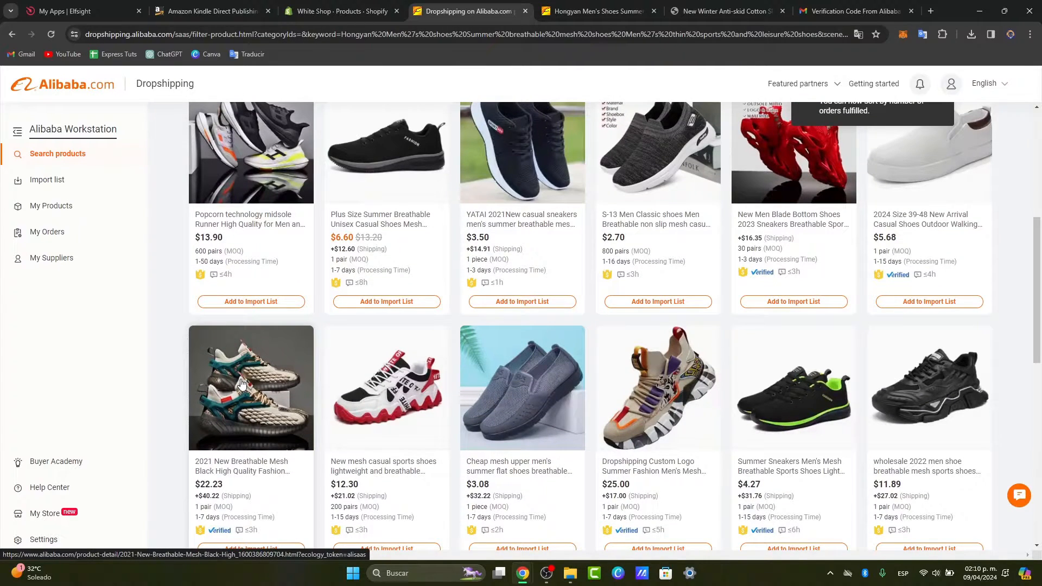
scroll(242, 385, up, 2)
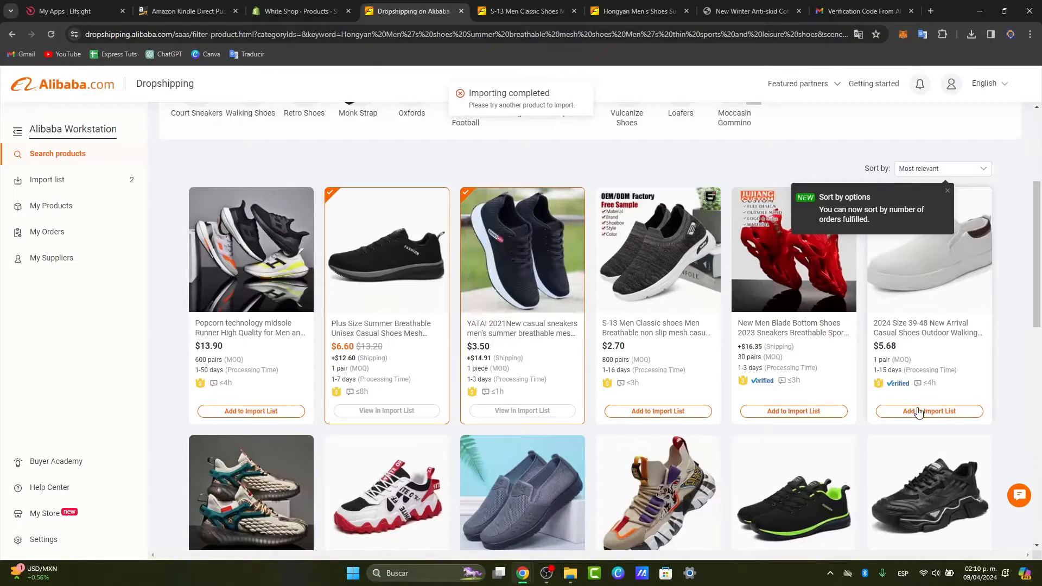
click(917, 413)
- Add the second row of shoes, from 2021 New Breathable Mesh to wholesale 2022 men shoe, to the import list
scroll(932, 411, down, 6)
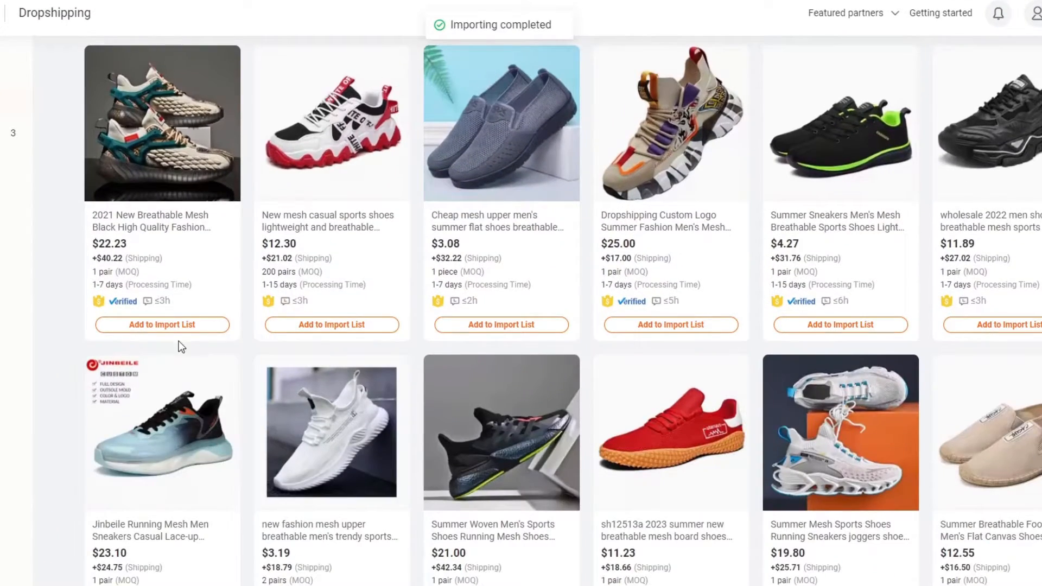
click(304, 325)
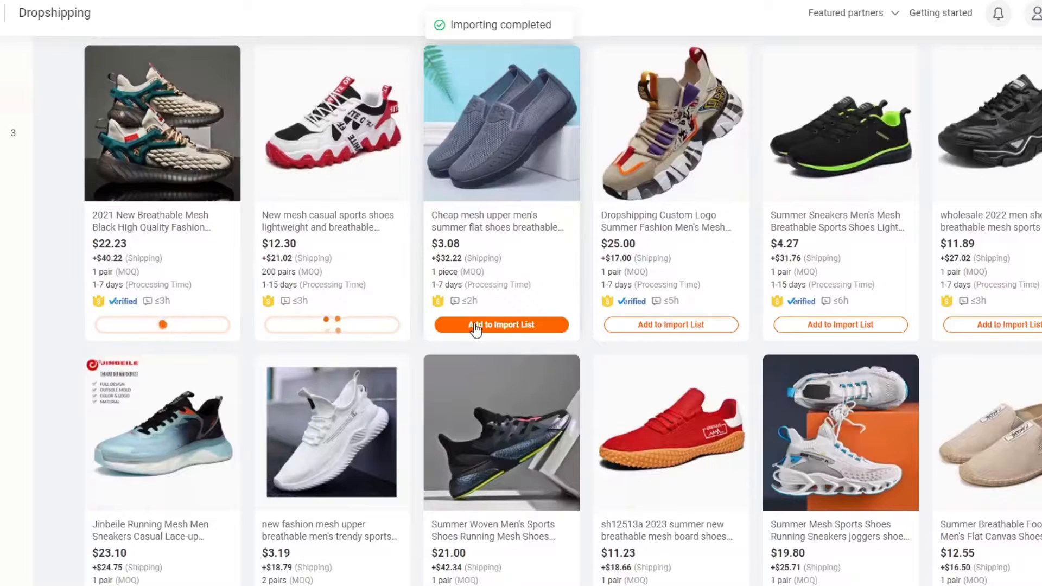
click(478, 324)
click(675, 325)
click(880, 327)
click(1028, 327)
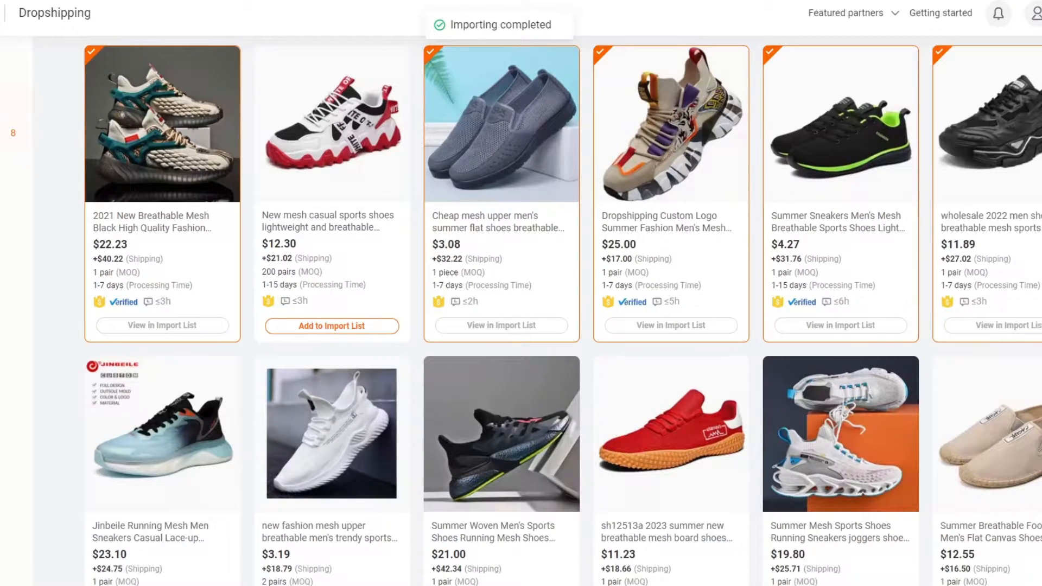
- Open the import list and review the imported shoes' variants, prices, costs and shipping details
click(4, 133)
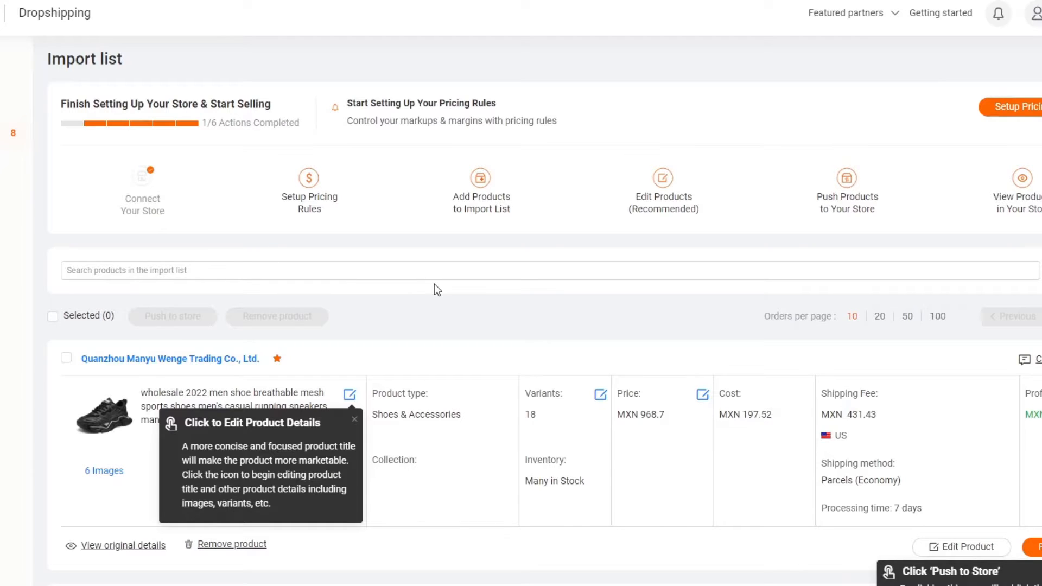
scroll(434, 285, down, 9)
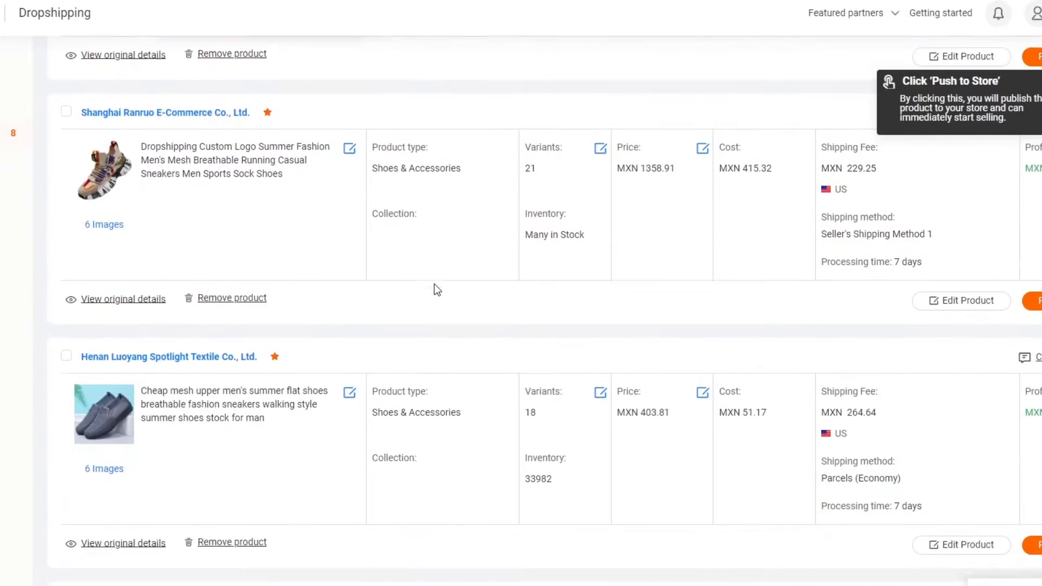
scroll(435, 284, down, 20)
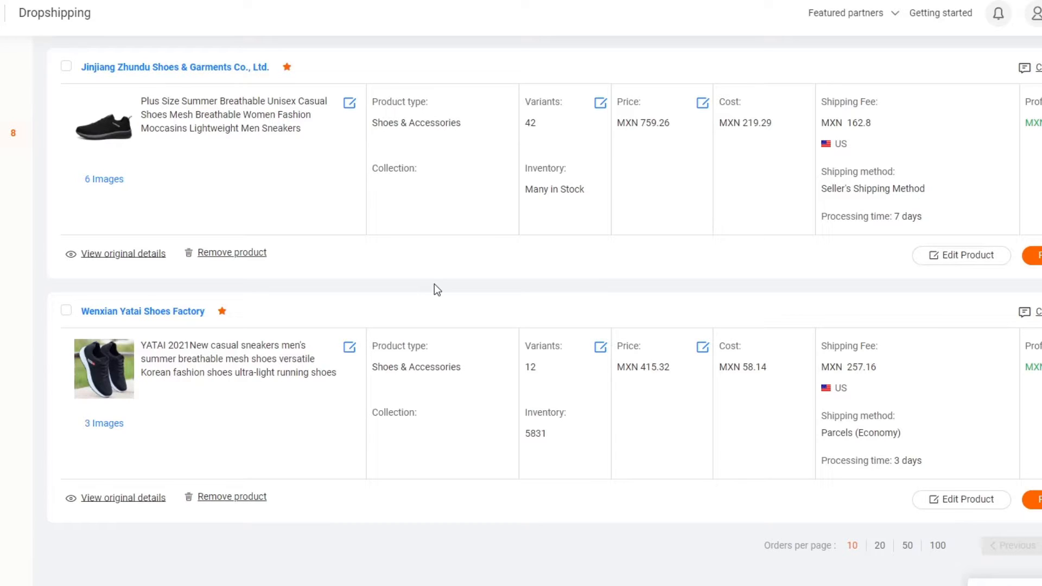
scroll(435, 284, up, 20)
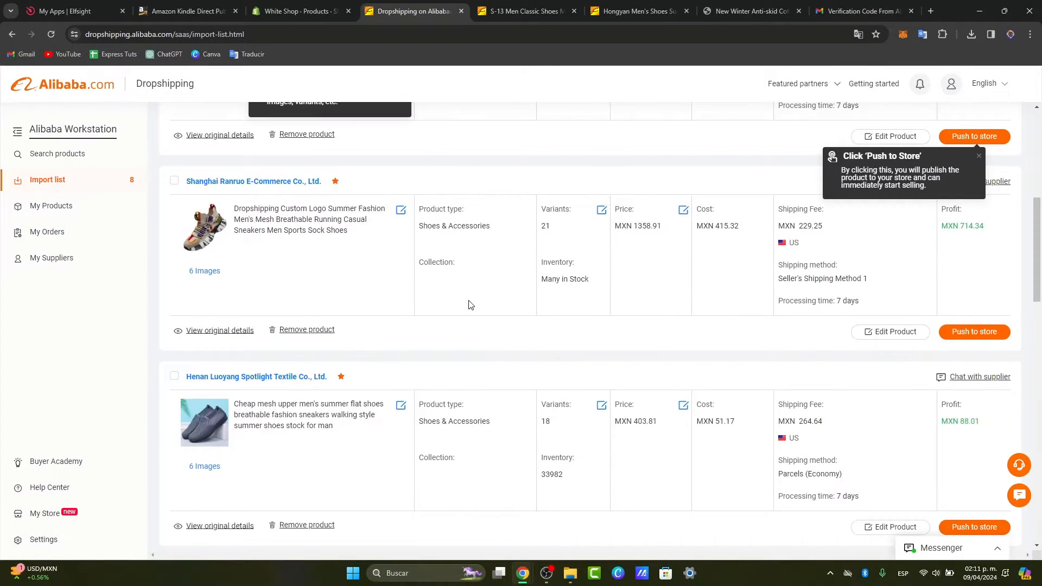
- Dismiss the product details tip, check the wholesale 2022 men shoe's profit and push that product to the store
scroll(471, 305, up, 7)
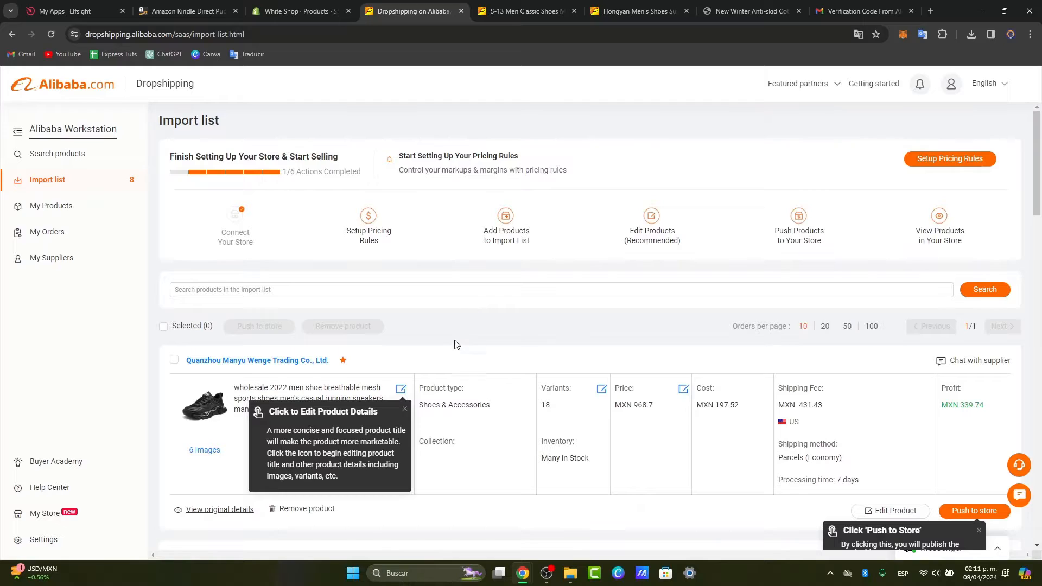
click(405, 409)
scroll(320, 241, down, 3)
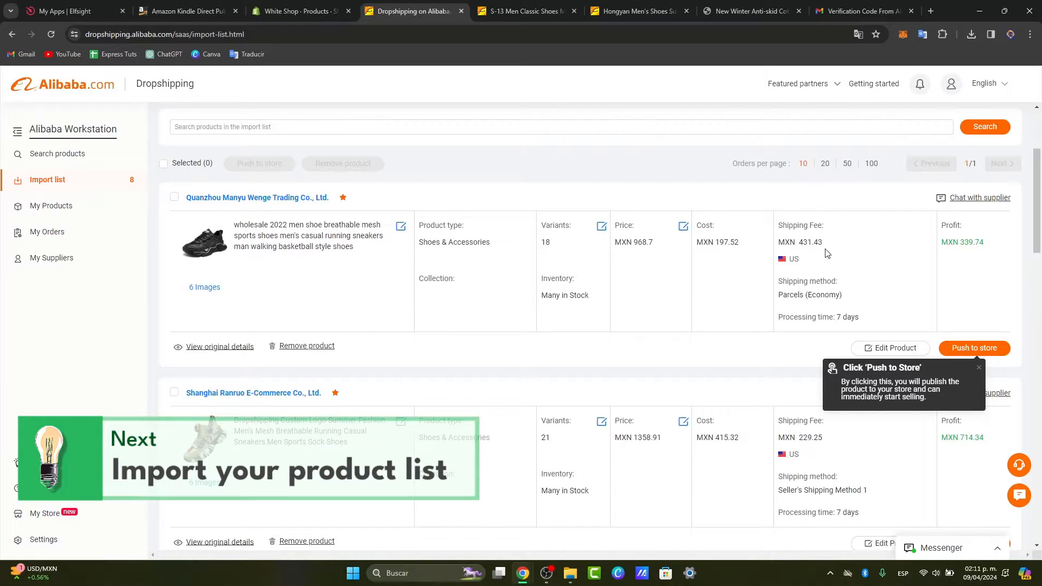
drag(943, 242, 980, 241)
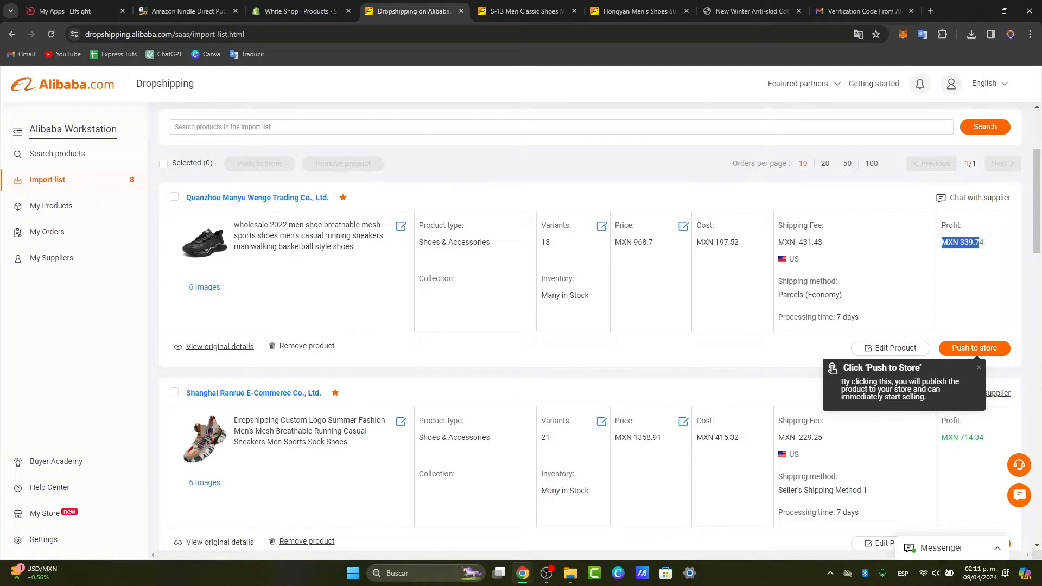
click(981, 349)
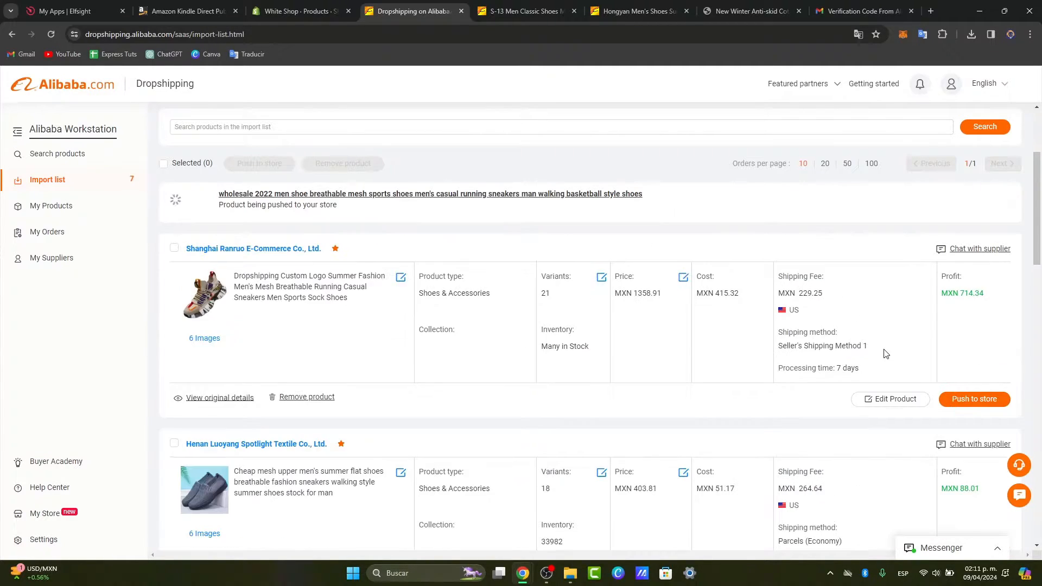
- Open the Dropshipping Custom Logo Summer Fashion sneakers for editing and examine the variants' cost, shipping fee, price and profit
click(887, 402)
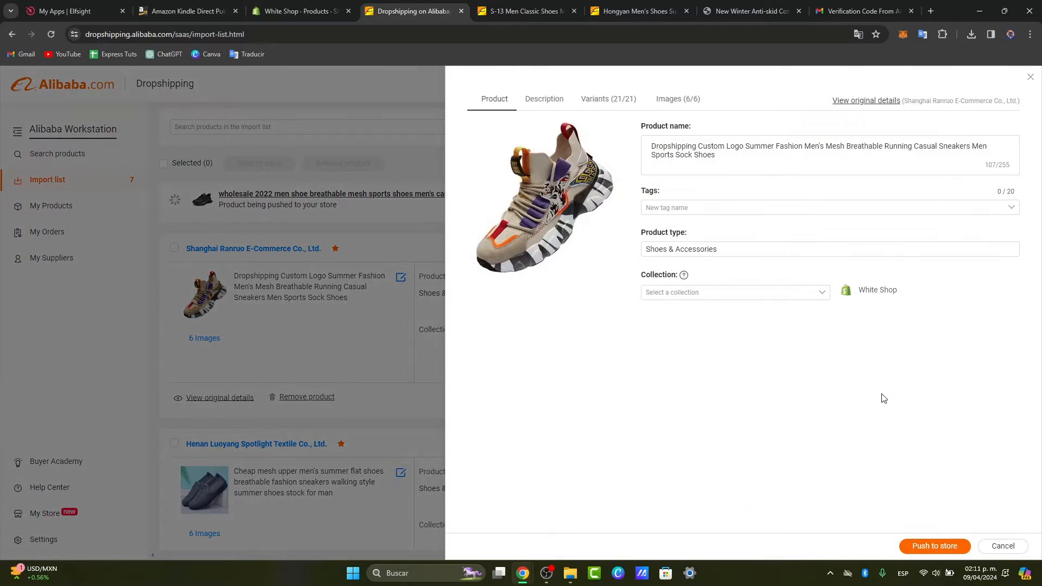
click(557, 104)
click(606, 103)
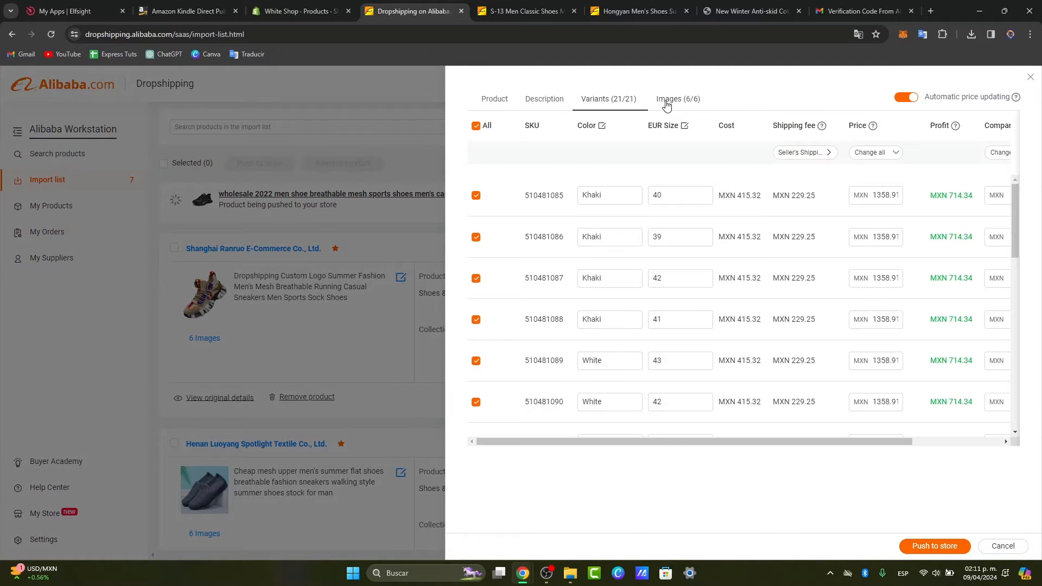
drag(848, 441, 937, 442)
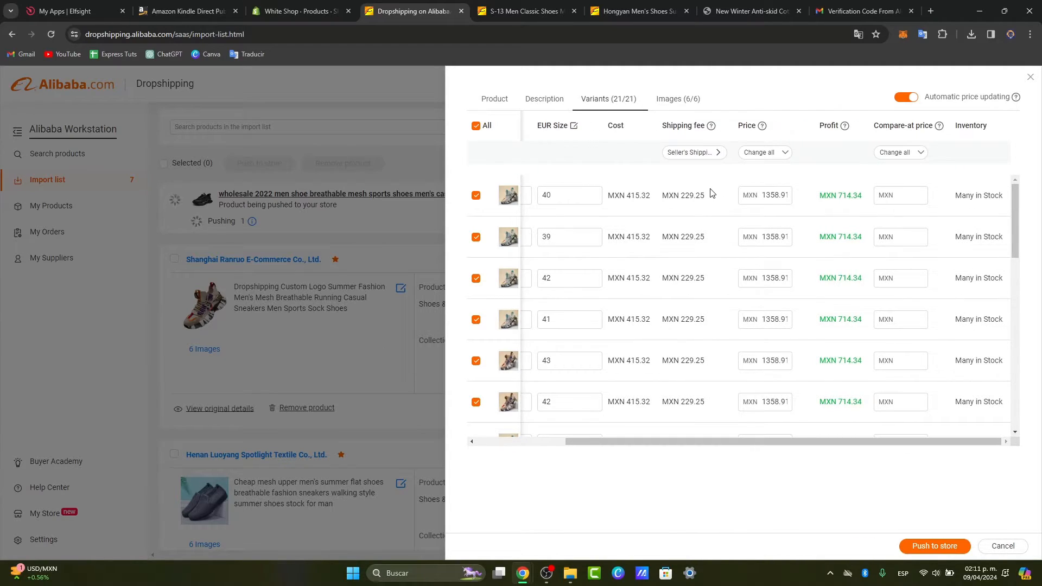
drag(628, 198, 708, 200)
double_click(773, 195)
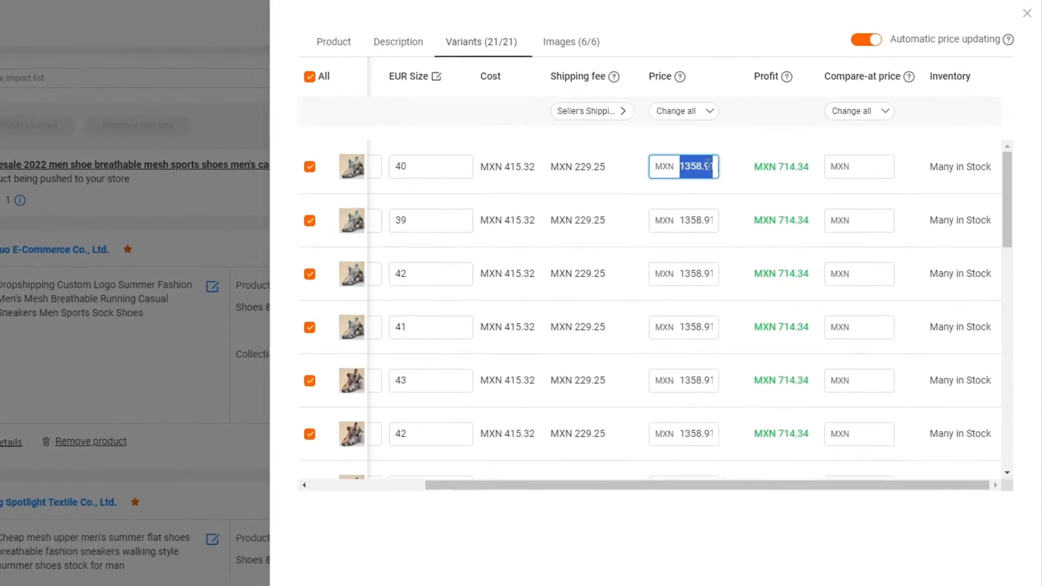
double_click(769, 167)
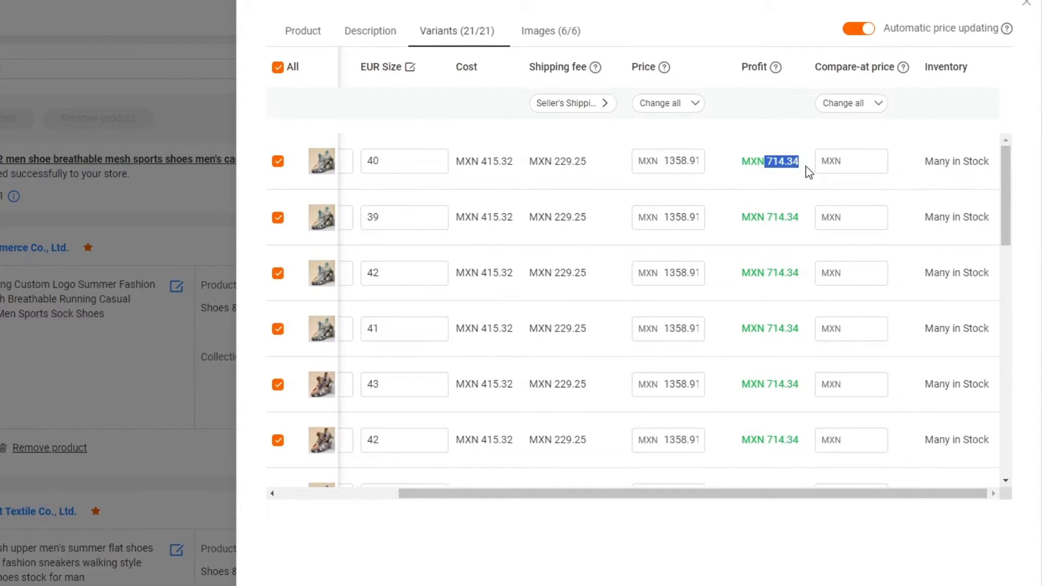
- Set the Custom Logo sneakers' first variant price to MXN 800 and the Cheap mesh upper flat shoes' price to MXN 350
click(671, 163)
double_click(671, 162)
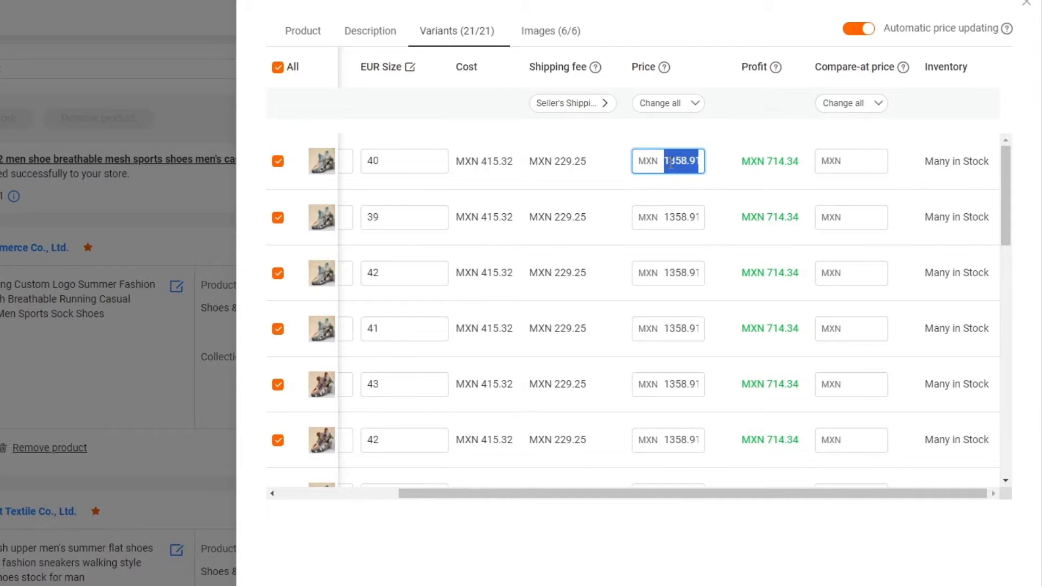
text(800)
click(717, 168)
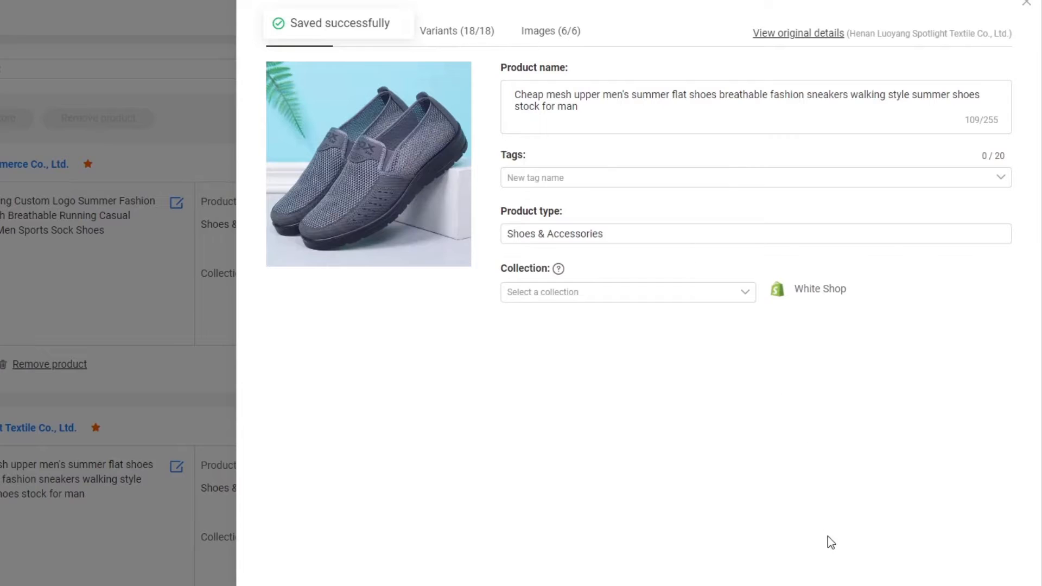
click(503, 34)
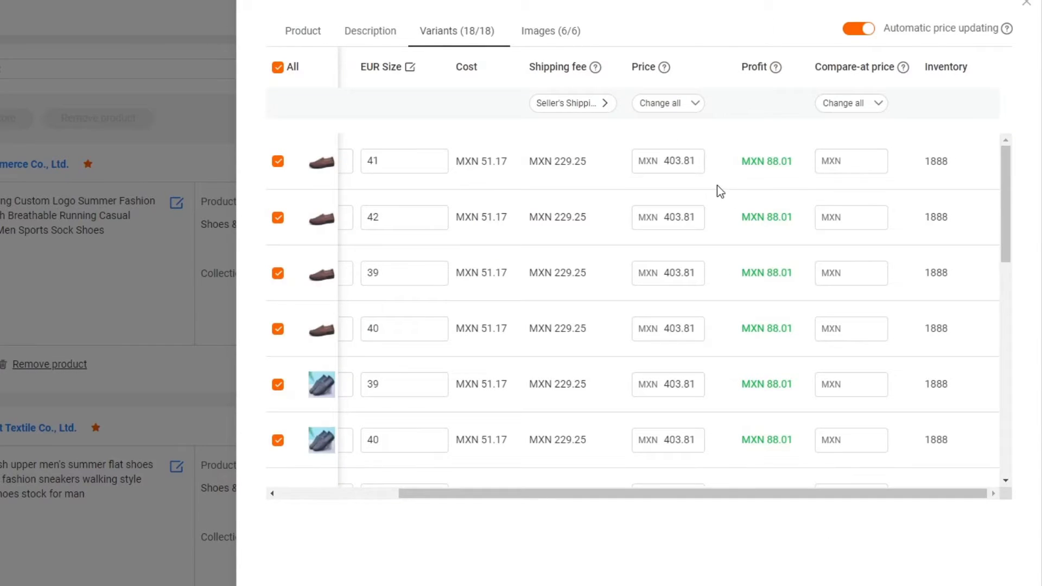
click(678, 165)
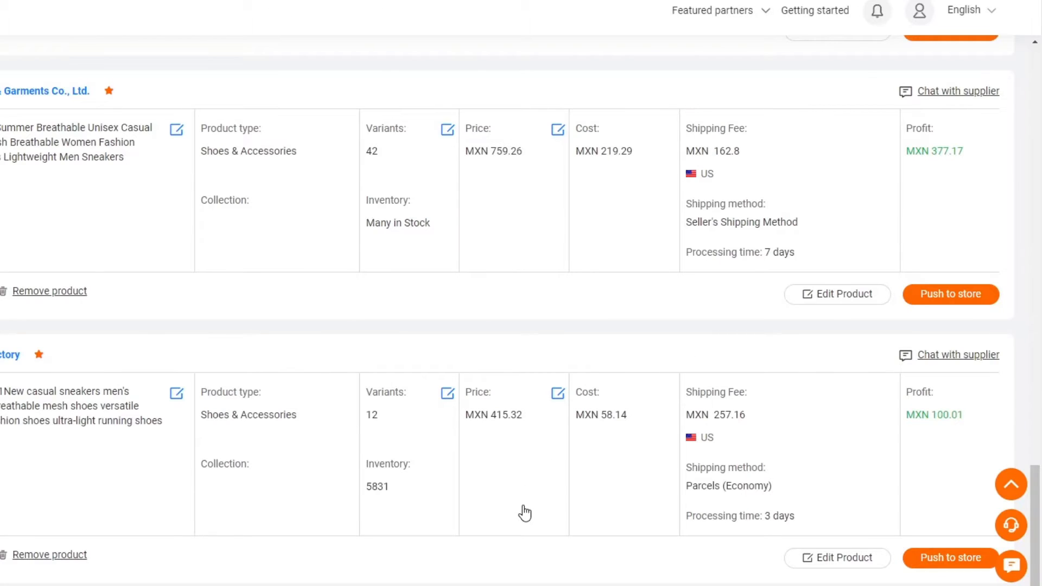
- Push all the remaining import list products to the store in bulk and check their push status
scroll(524, 509, down, 1)
scroll(524, 513, up, 15)
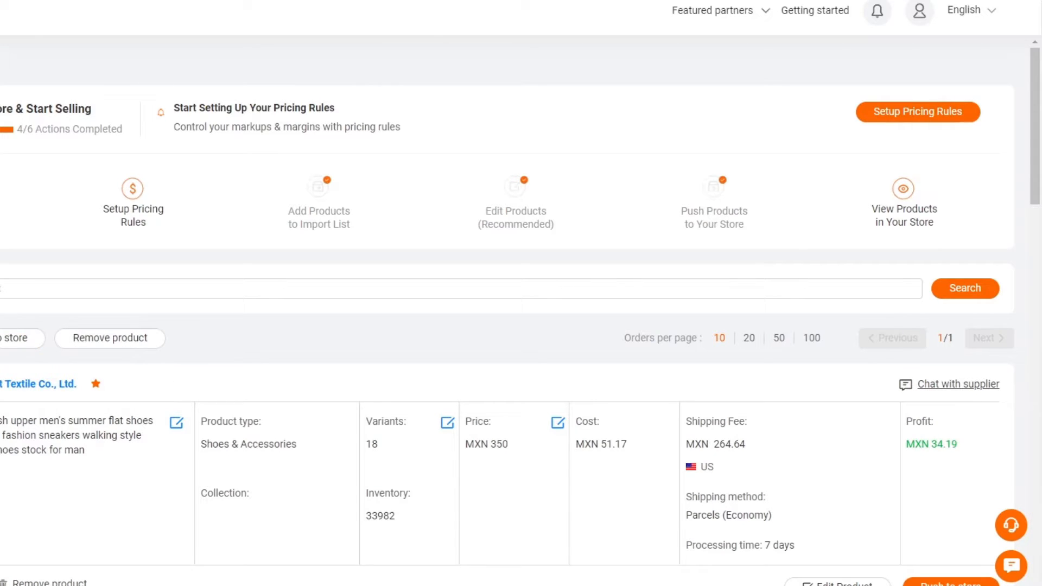
click(19, 338)
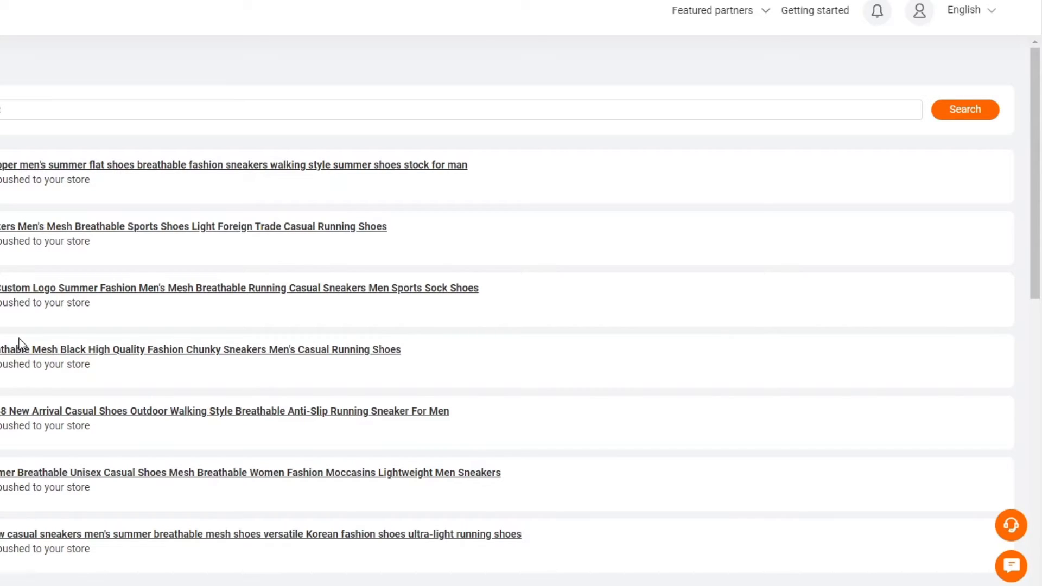
scroll(19, 337, down, 3)
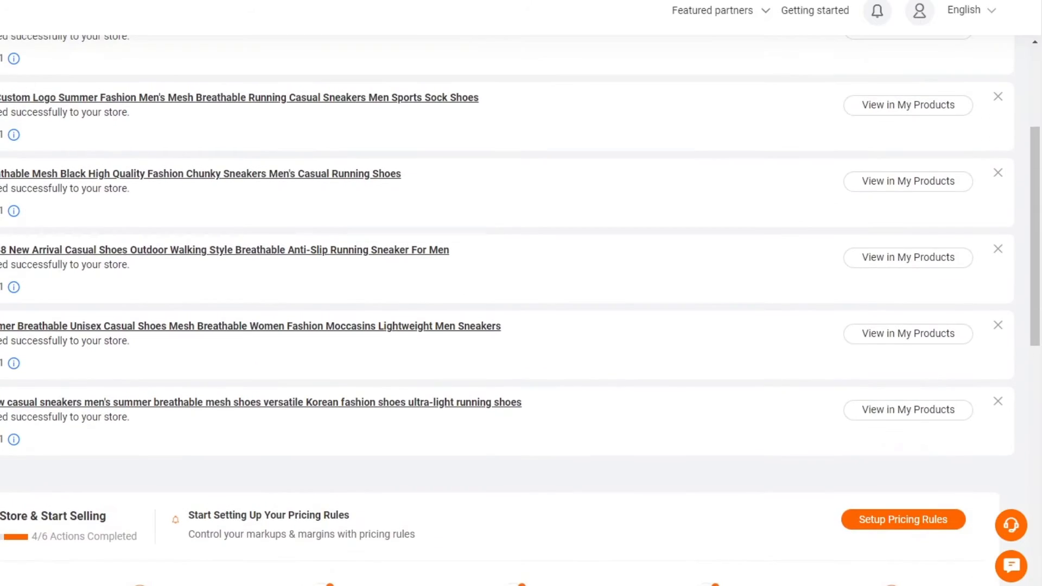
- Switch to the Shopify admin's product list, reload it and view the 2021 New Breathable Mesh sneakers in the online store
click(278, 9)
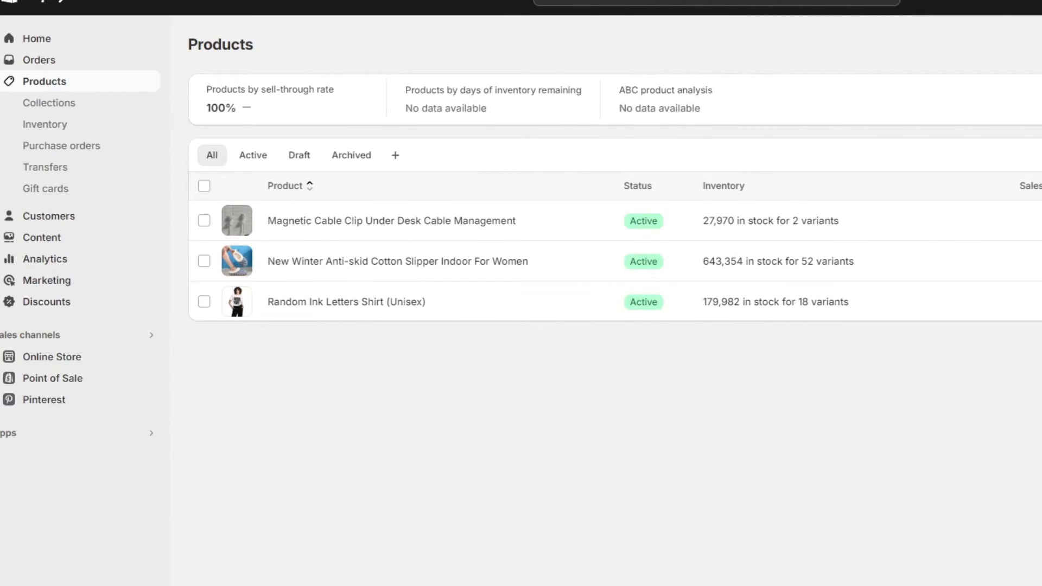
key(F5)
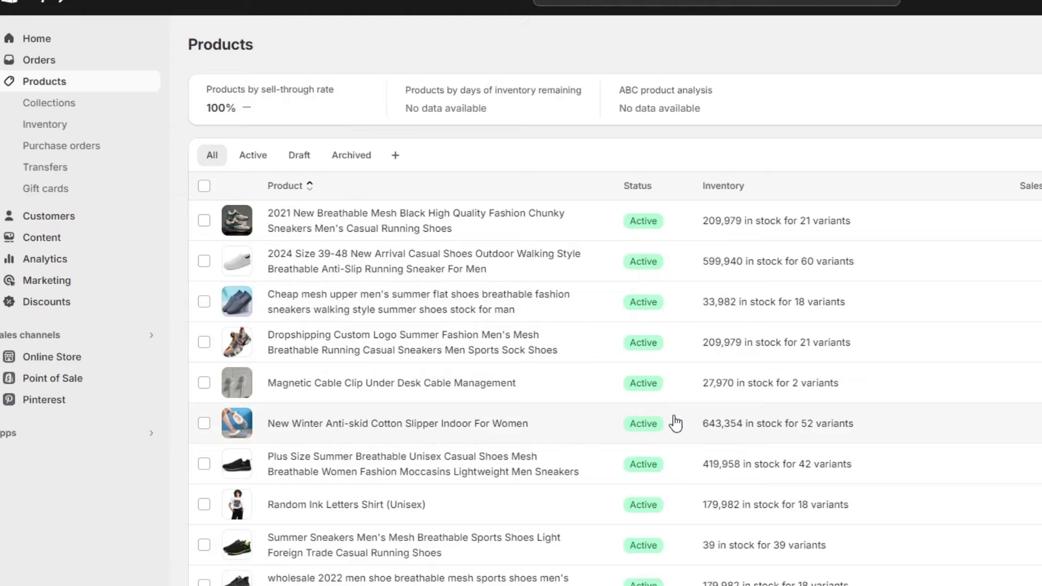
click(608, 221)
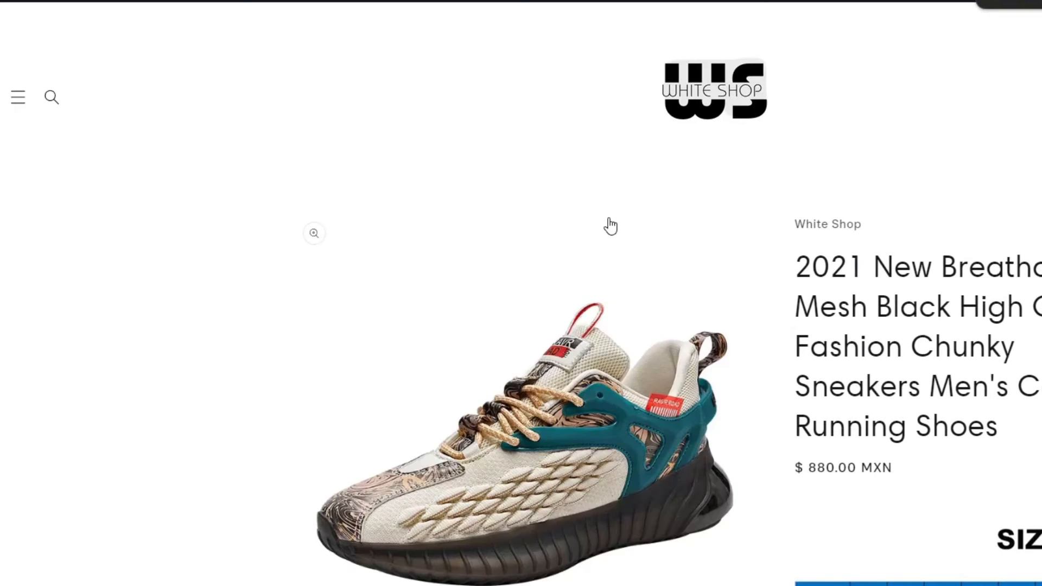
- Review the sneakers' storefront page, including the size chart, description images, colour options and purchase section
scroll(610, 227, down, 8)
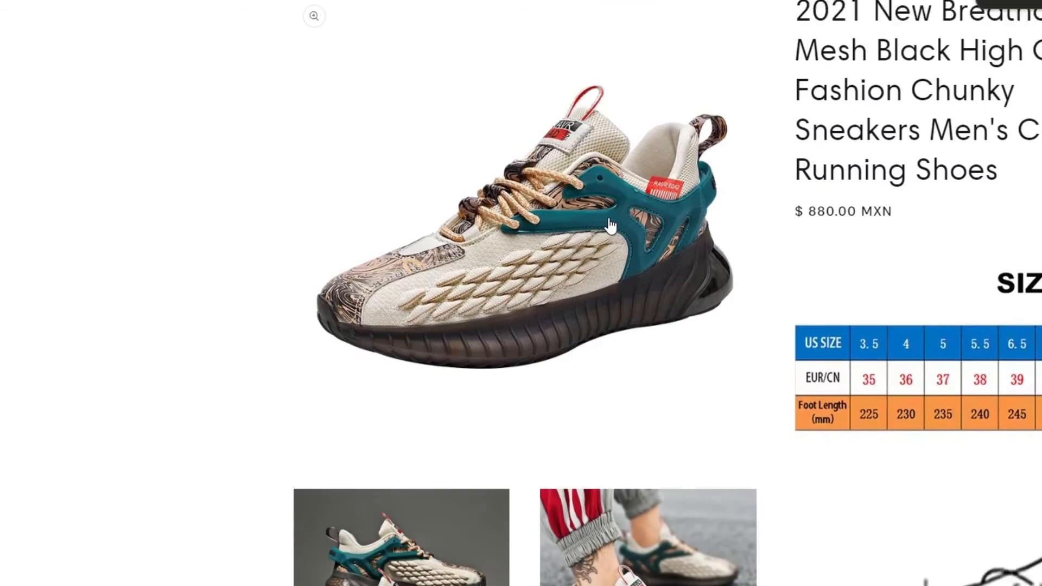
scroll(611, 227, down, 15)
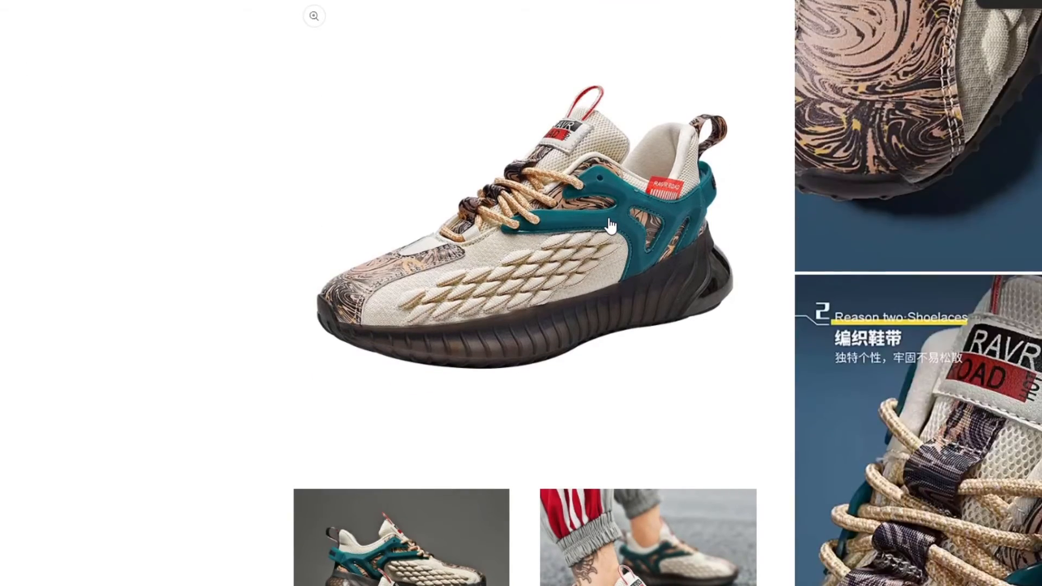
scroll(611, 227, down, 12)
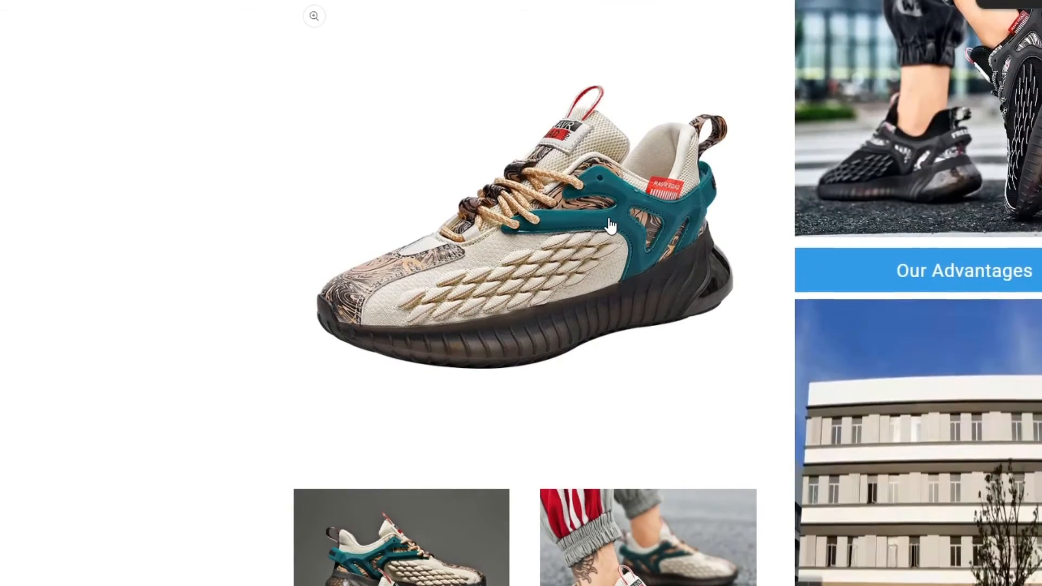
scroll(611, 226, down, 7)
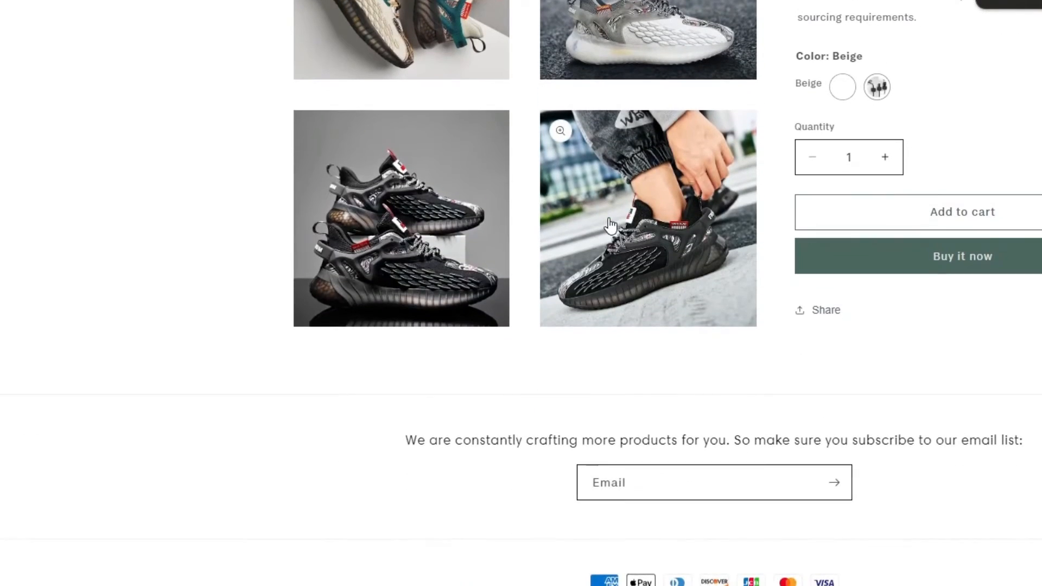
scroll(611, 225, up, 15)
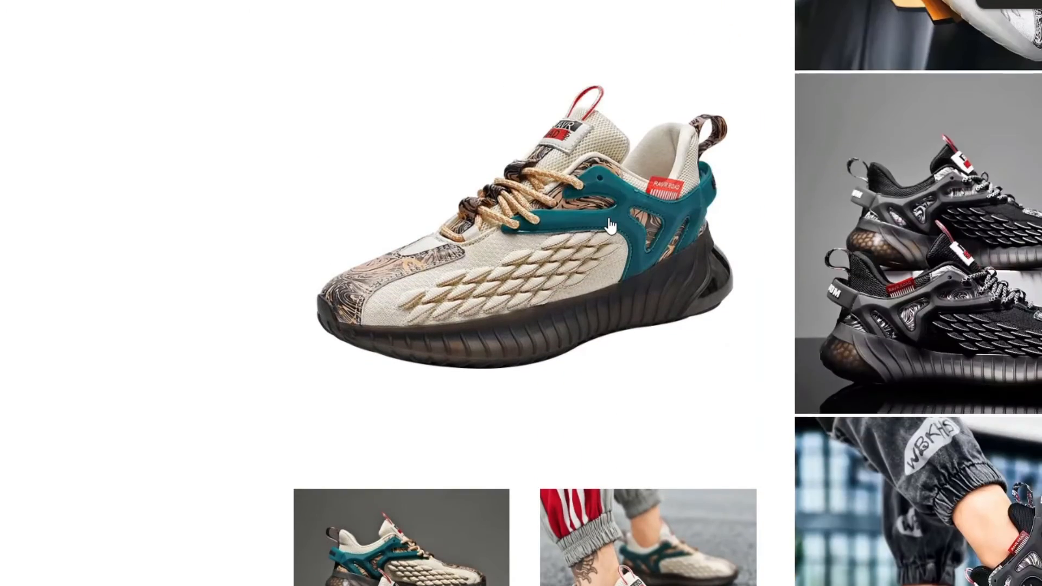
scroll(611, 226, up, 15)
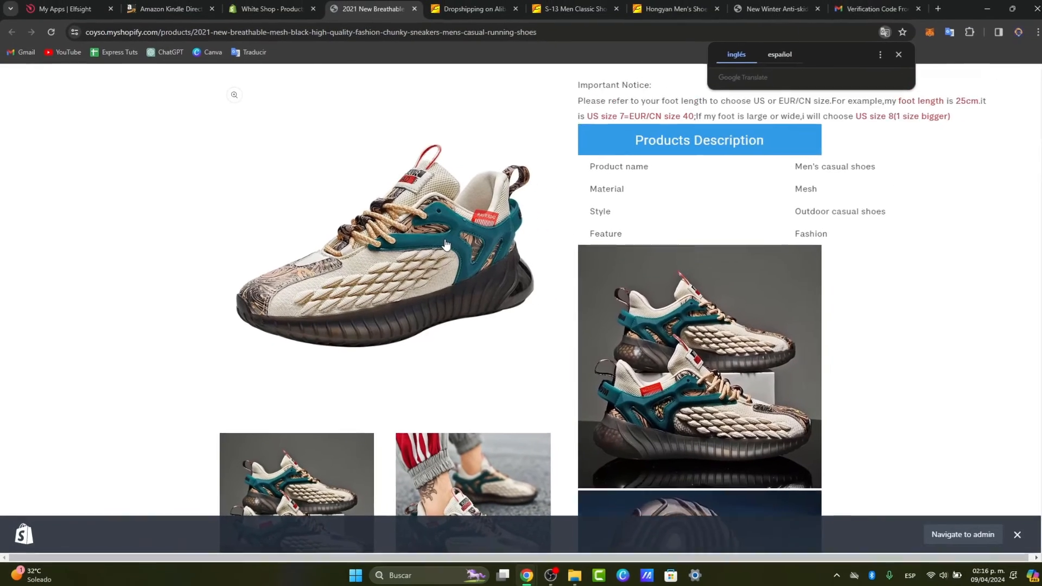